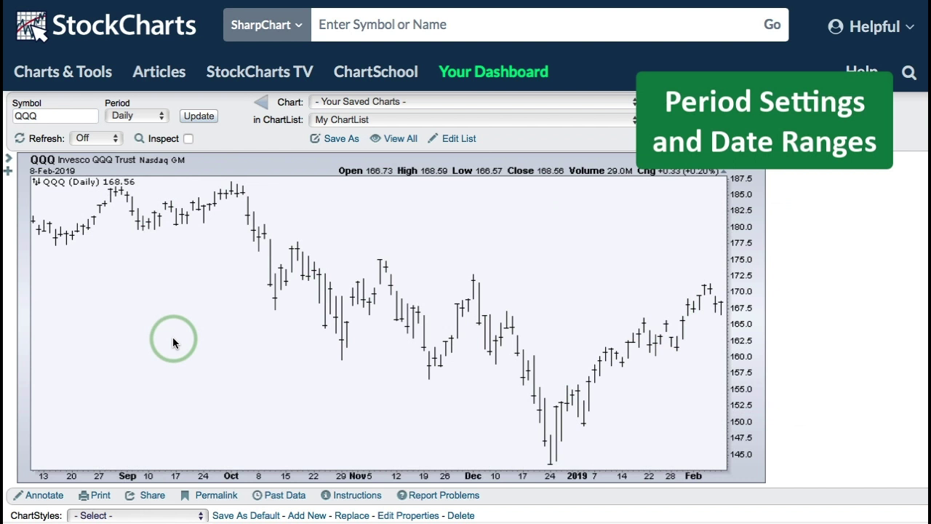
Set the daily QQQ chart's date range to 6 Months in the chart attributes
{"action": "scroll", "coordinate": [173, 336], "scroll_direction": "down", "scroll_amount": 5}
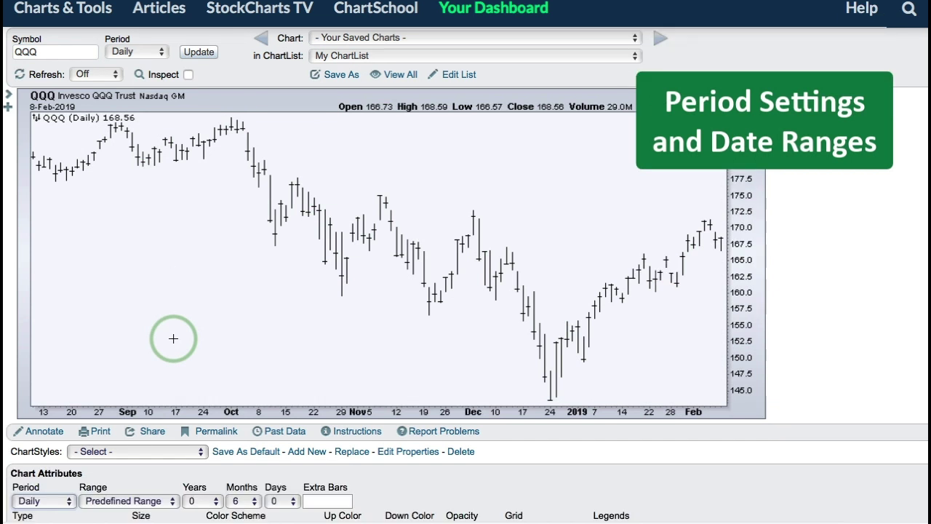
{"action": "scroll", "coordinate": [175, 331], "scroll_direction": "down", "scroll_amount": 1}
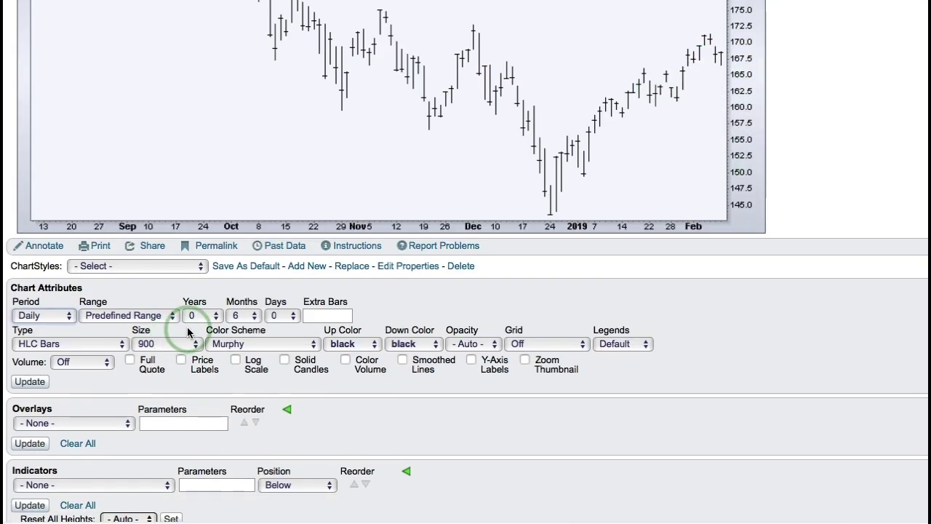
{"action": "left_click", "coordinate": [53, 317]}
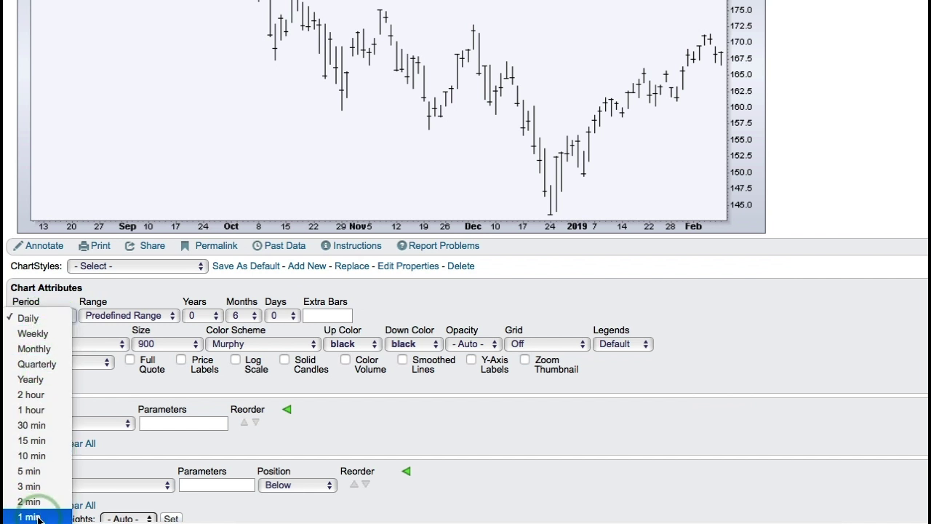
{"action": "left_click", "coordinate": [122, 317]}
{"action": "left_click", "coordinate": [122, 316]}
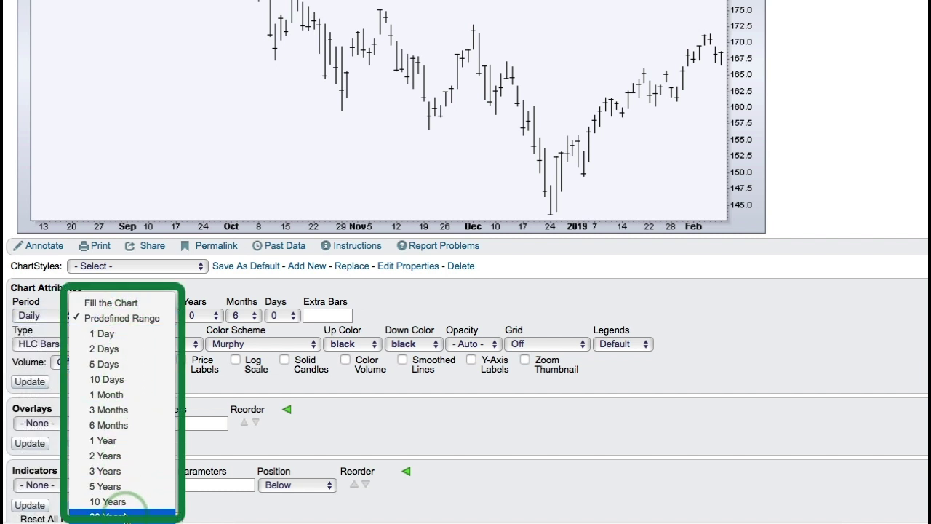
{"action": "scroll", "coordinate": [122, 495], "scroll_direction": "down", "scroll_amount": 3}
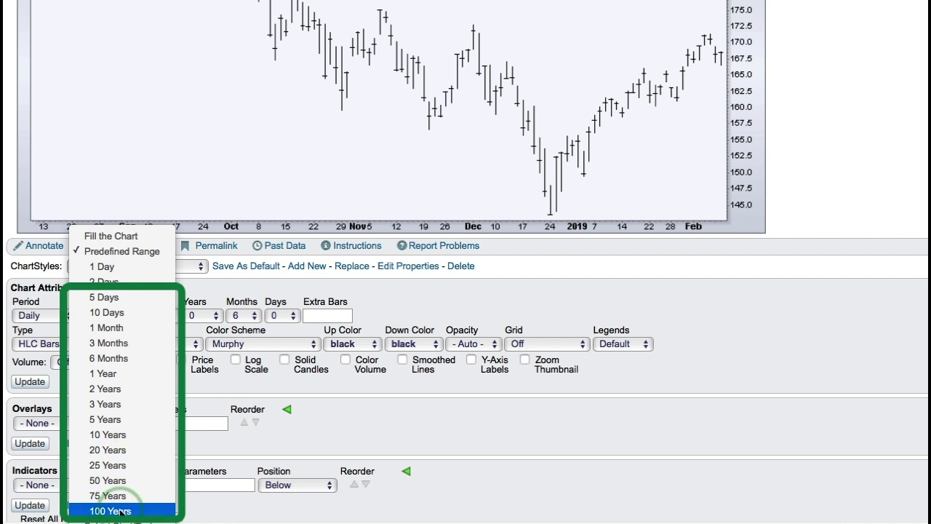
{"action": "left_click", "coordinate": [113, 358]}
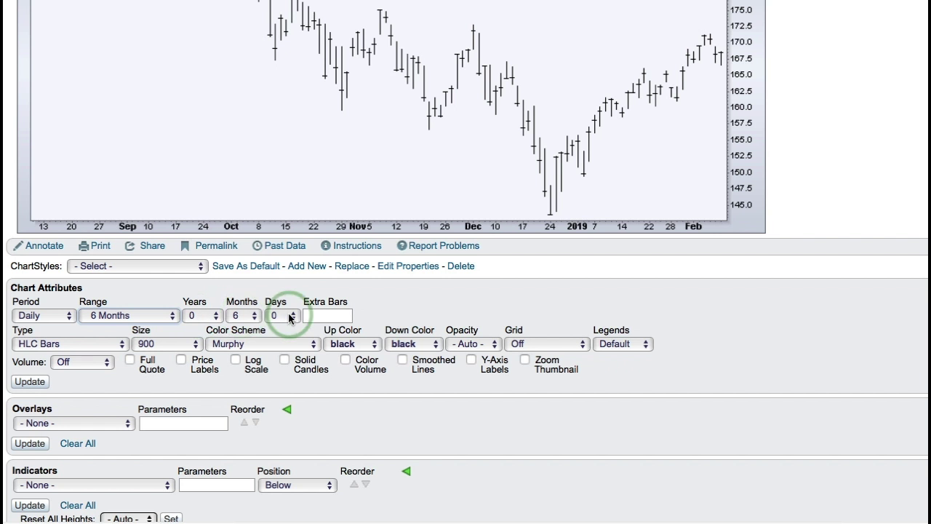
Set the chart's extra bars to 5 and apply the changed attributes to the chart
{"action": "left_click", "coordinate": [321, 314]}
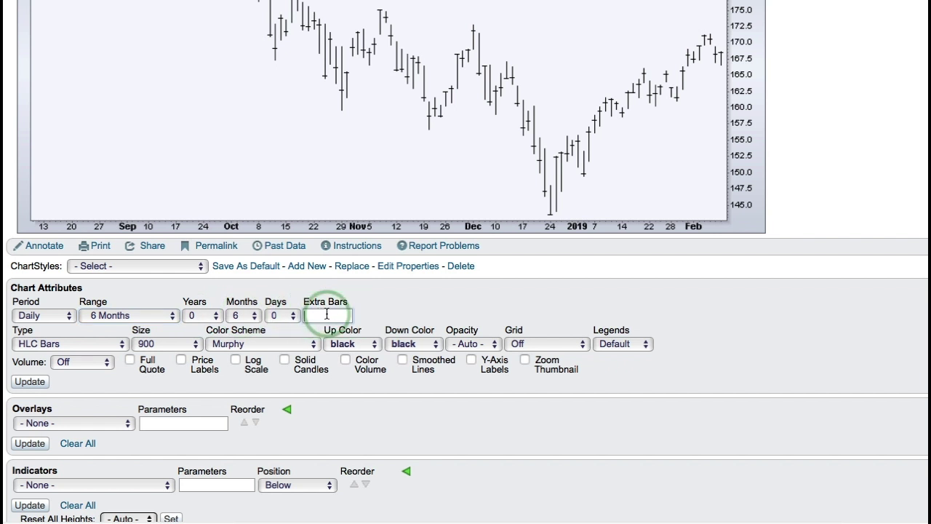
{"action": "type", "text": "5"}
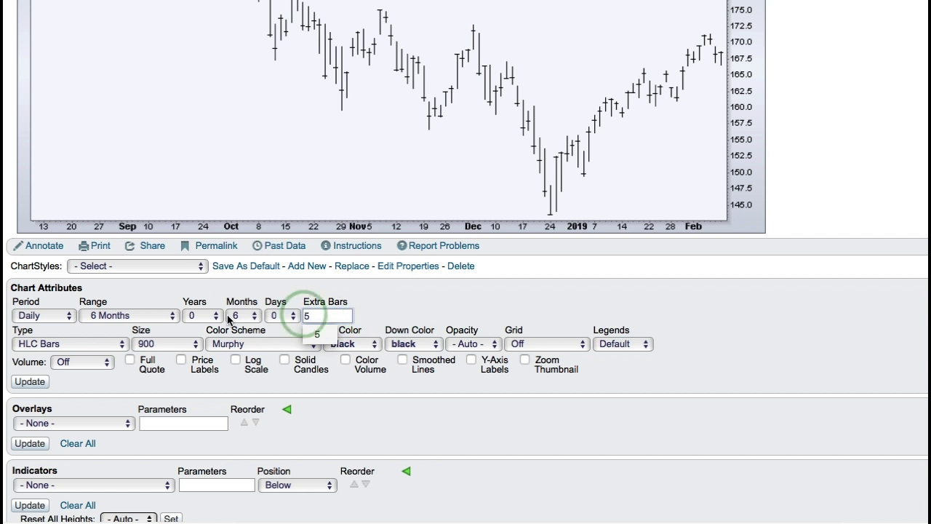
{"action": "left_click", "coordinate": [29, 381]}
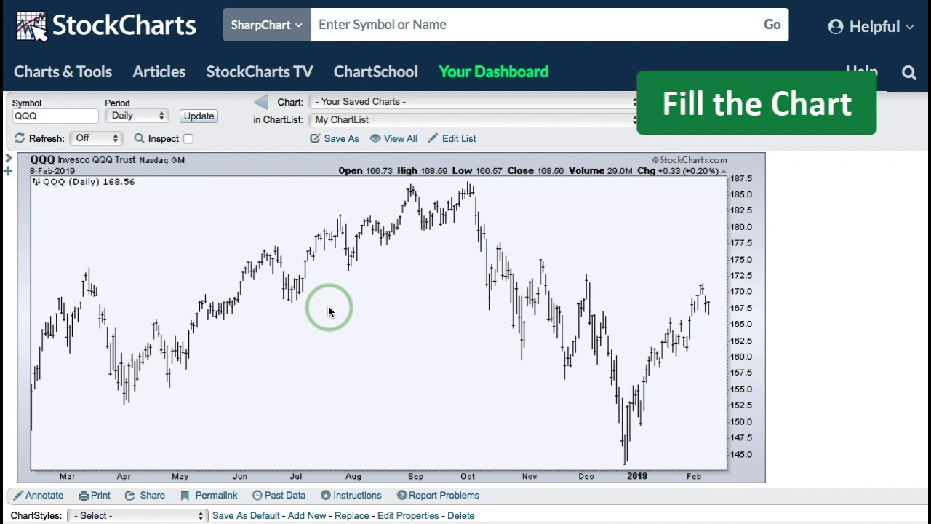
Change the QQQ chart type to CandleVolume and update the chart
{"action": "scroll", "coordinate": [328, 305], "scroll_direction": "down", "scroll_amount": 3}
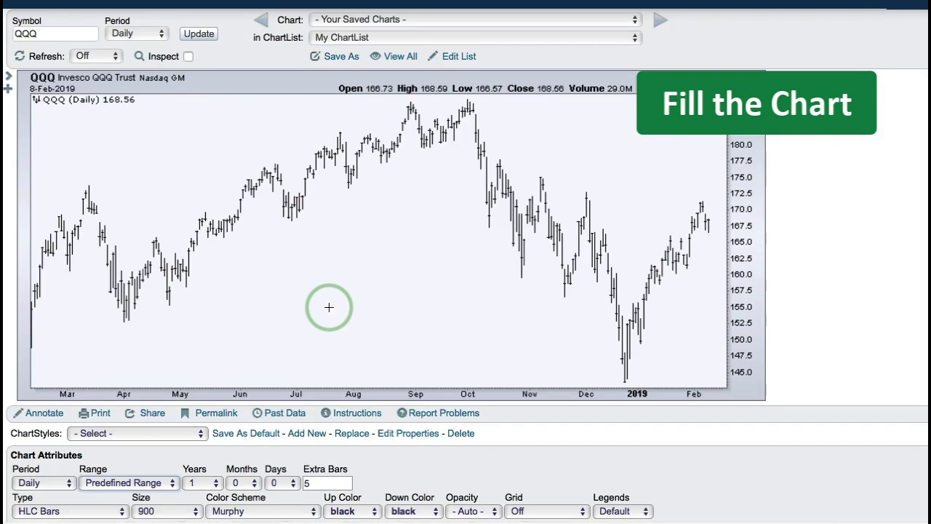
{"action": "scroll", "coordinate": [328, 306], "scroll_direction": "down", "scroll_amount": 2}
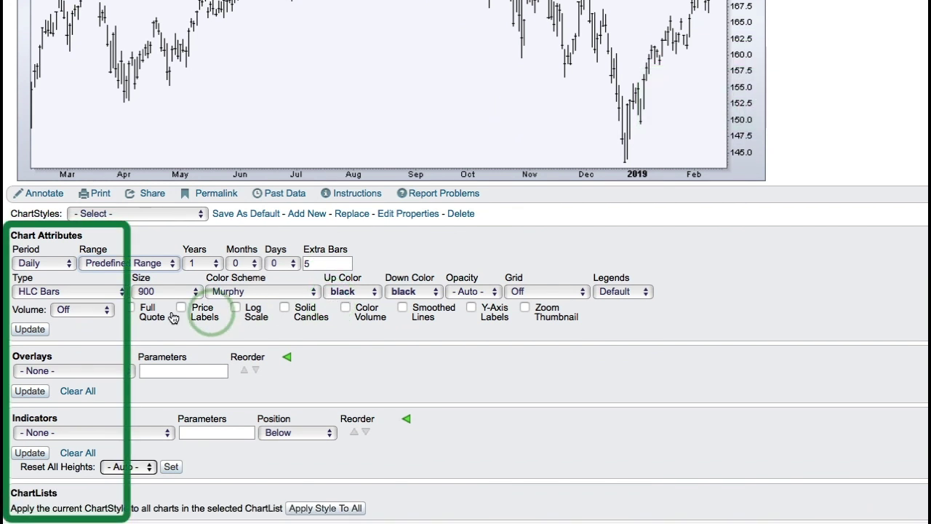
{"action": "left_click", "coordinate": [30, 295]}
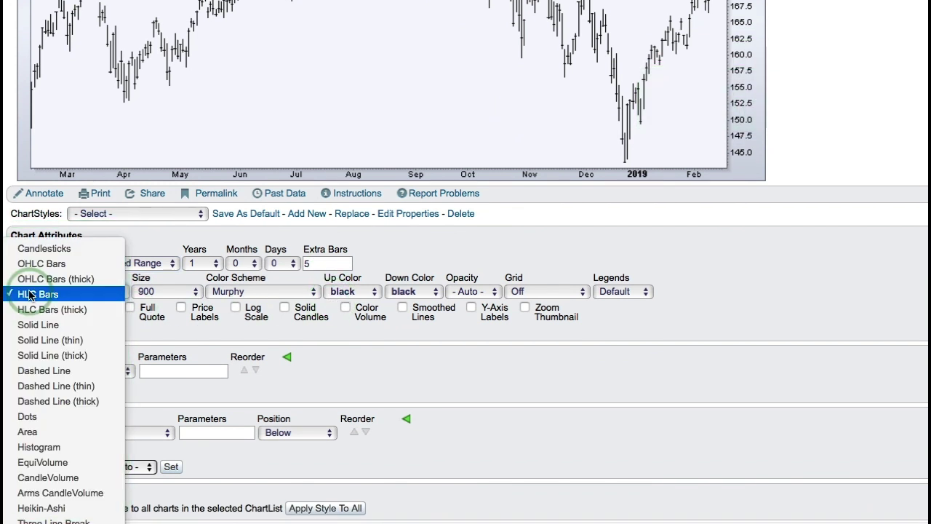
{"action": "left_click", "coordinate": [66, 478]}
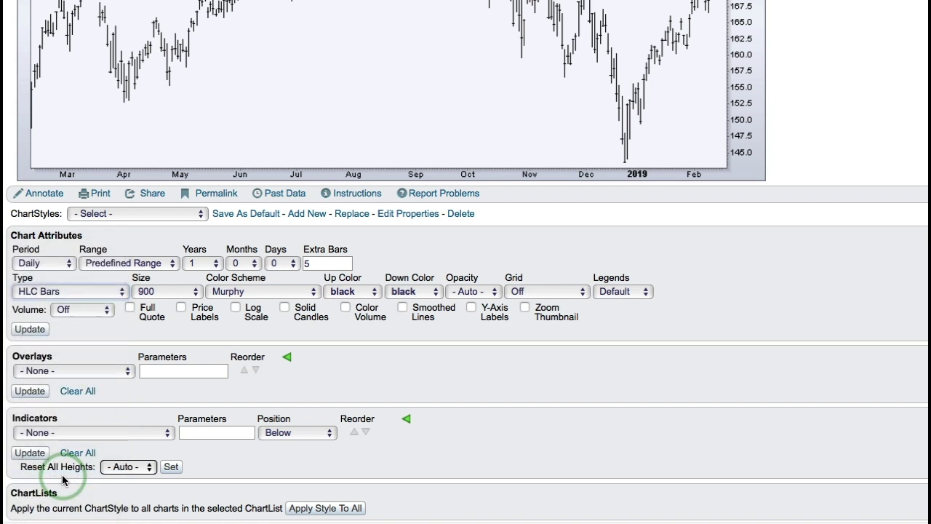
{"action": "left_click", "coordinate": [32, 329]}
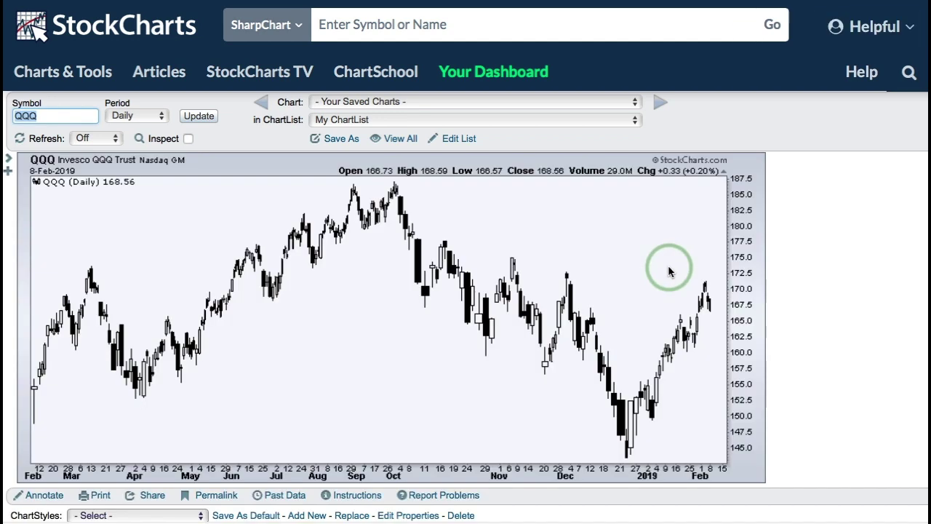
Change the CandleVolume chart's range from a predefined period to Fill the Chart
{"action": "scroll", "coordinate": [668, 268], "scroll_direction": "down", "scroll_amount": 1}
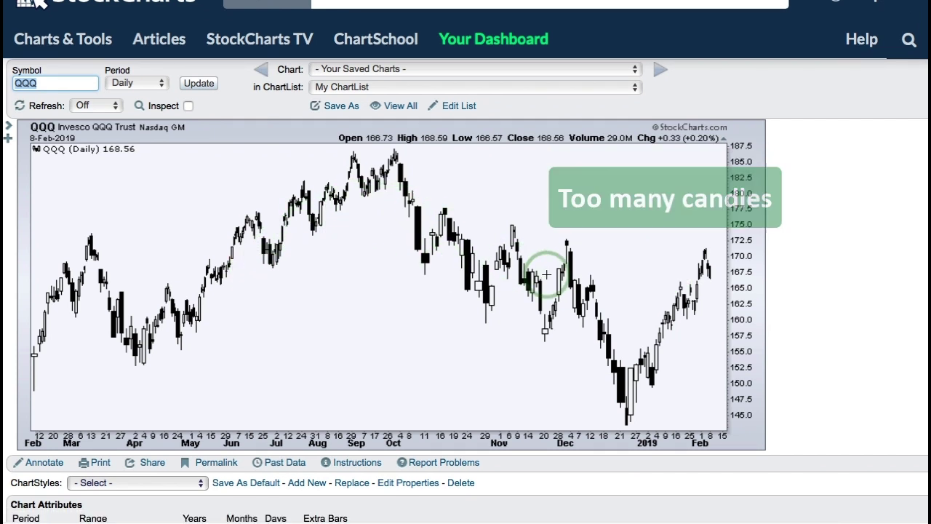
{"action": "scroll", "coordinate": [216, 316], "scroll_direction": "down", "scroll_amount": 5}
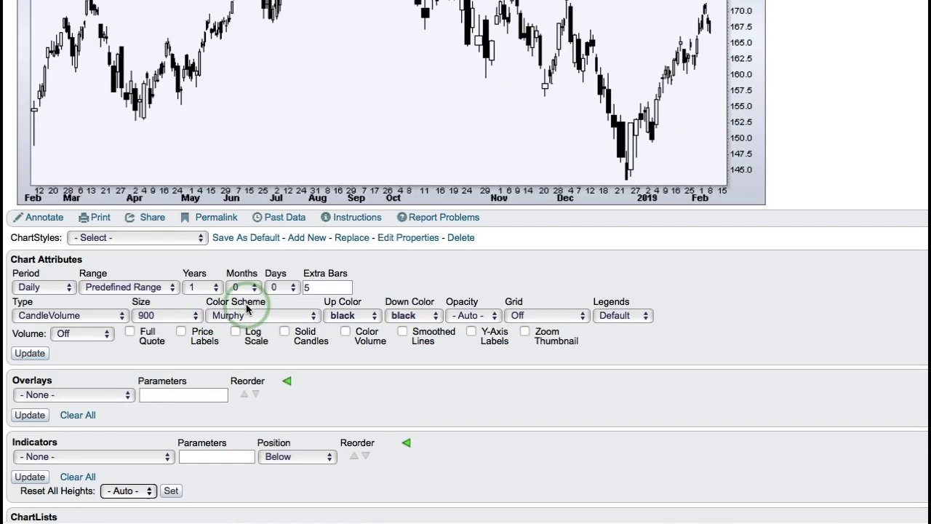
{"action": "left_click", "coordinate": [135, 287]}
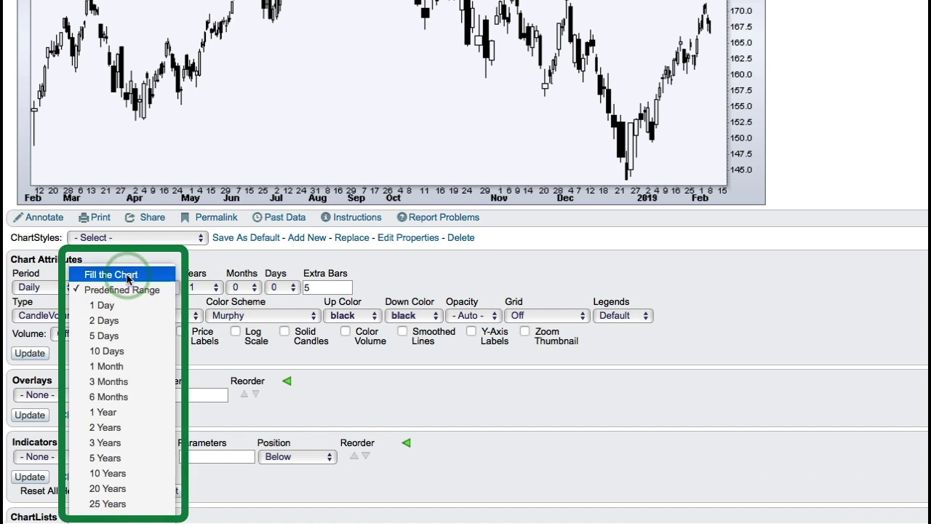
{"action": "left_click", "coordinate": [128, 275]}
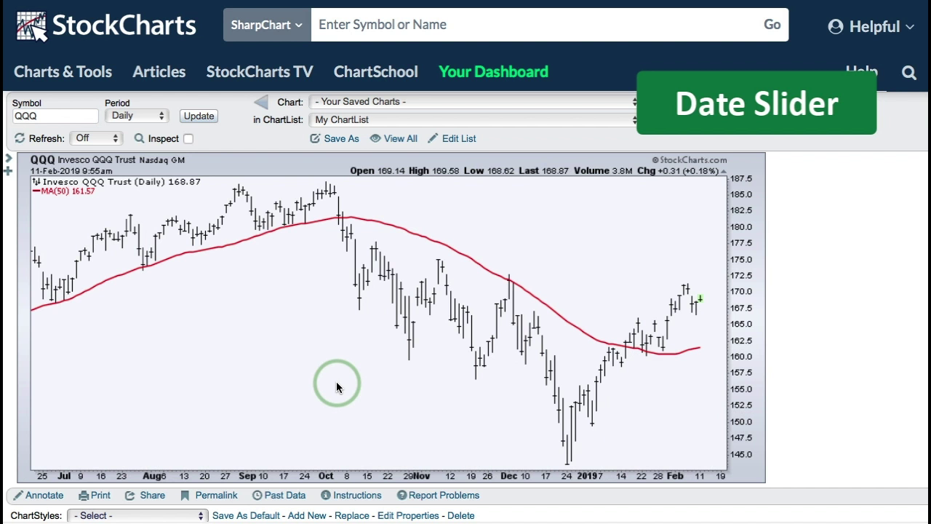
Switch the range of the chart with the moving average overlay to Select Start/End
{"action": "scroll", "coordinate": [336, 382], "scroll_direction": "down", "scroll_amount": 3}
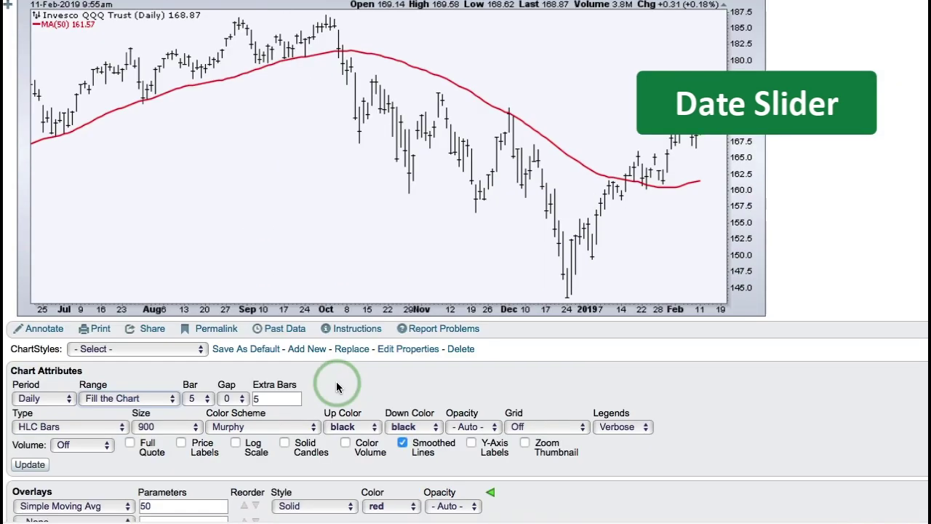
{"action": "scroll", "coordinate": [336, 381], "scroll_direction": "down", "scroll_amount": 3}
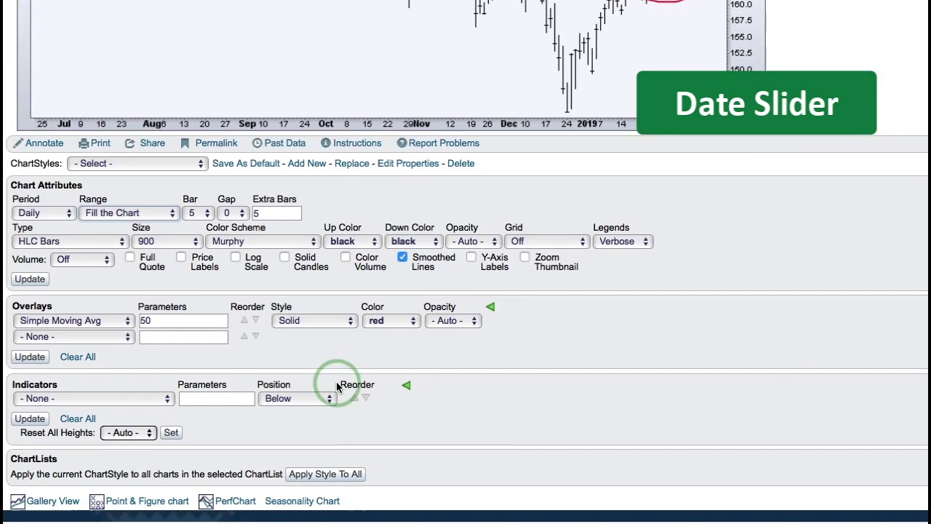
{"action": "scroll", "coordinate": [337, 386], "scroll_direction": "down", "scroll_amount": 1}
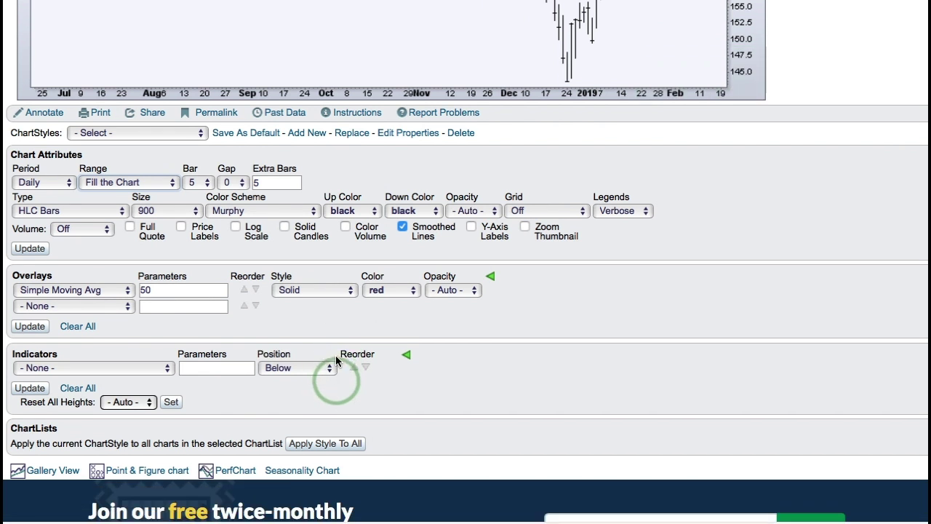
{"action": "left_click", "coordinate": [144, 183]}
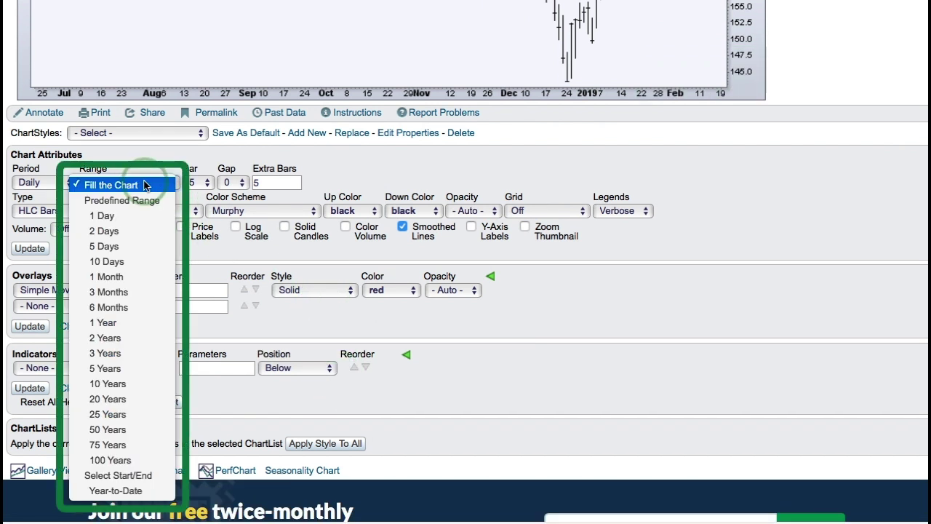
{"action": "left_click", "coordinate": [132, 477]}
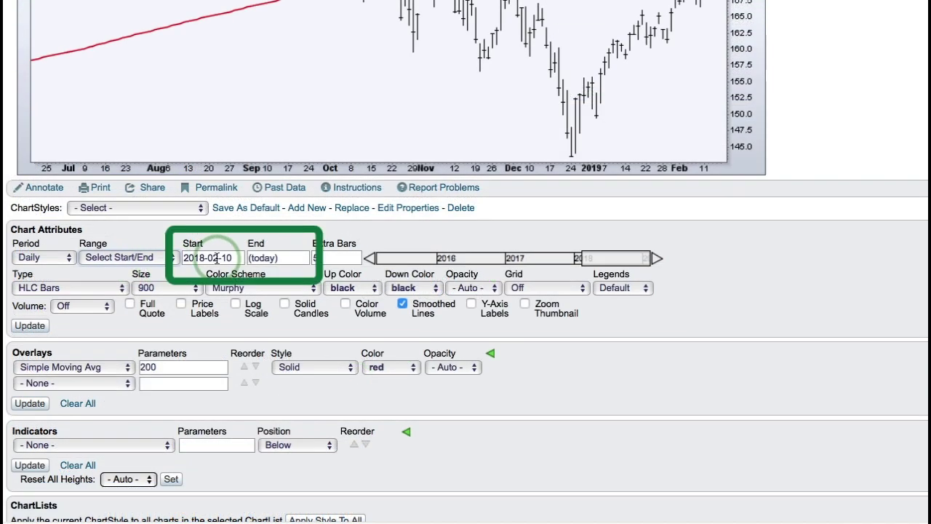
Shift the whole date slider window back in time to cover 2017-06-25 to 2018-06-25
{"action": "scroll", "coordinate": [615, 401], "scroll_direction": "up", "scroll_amount": 4}
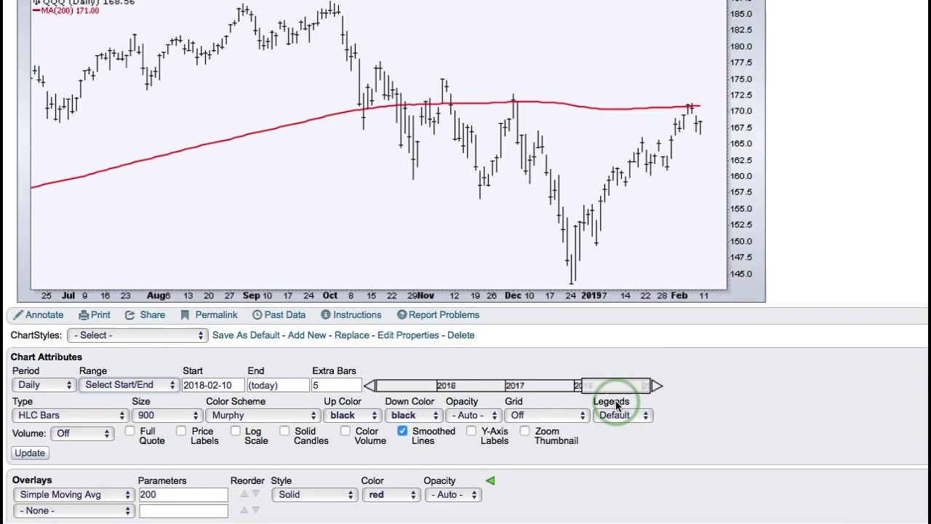
{"action": "scroll", "coordinate": [616, 405], "scroll_direction": "up", "scroll_amount": 1}
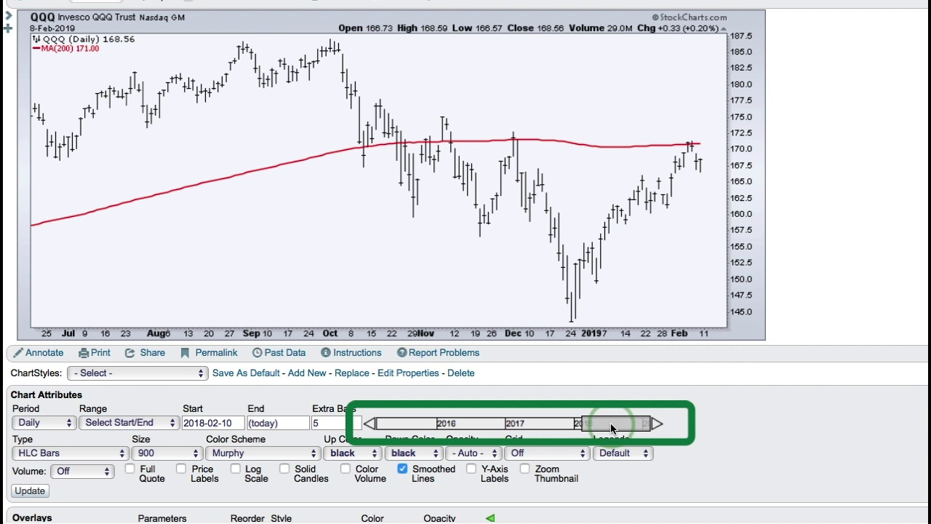
{"action": "left_click_drag", "start_coordinate": [611, 427], "coordinate": [567, 428]}
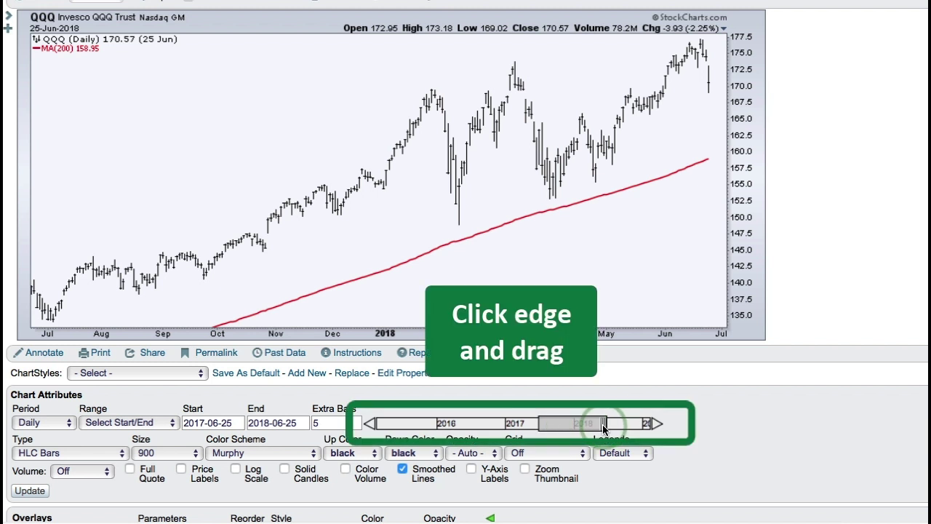
Extend the date slider's end to 2018-09-08 and move its start edge forward to about the beginning of 2018
{"action": "left_click_drag", "start_coordinate": [602, 428], "coordinate": [617, 429]}
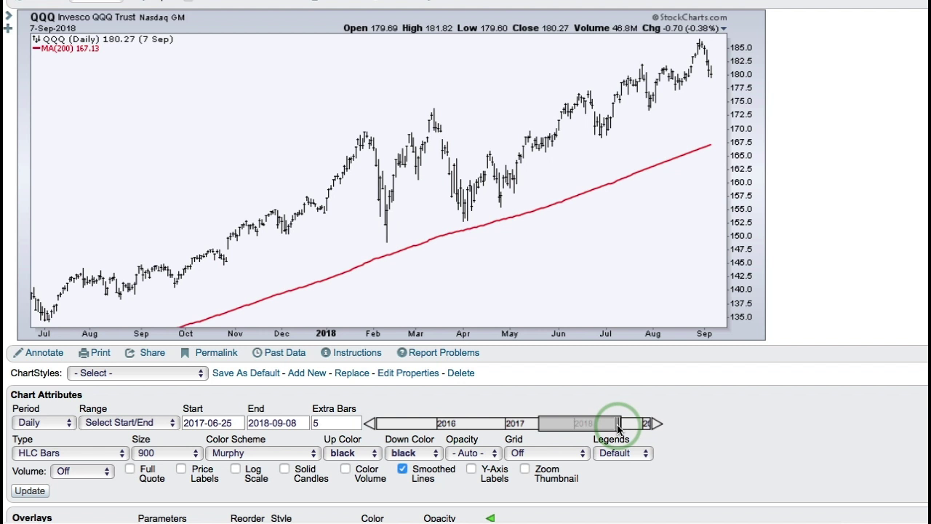
{"action": "left_click_drag", "start_coordinate": [540, 428], "coordinate": [576, 428]}
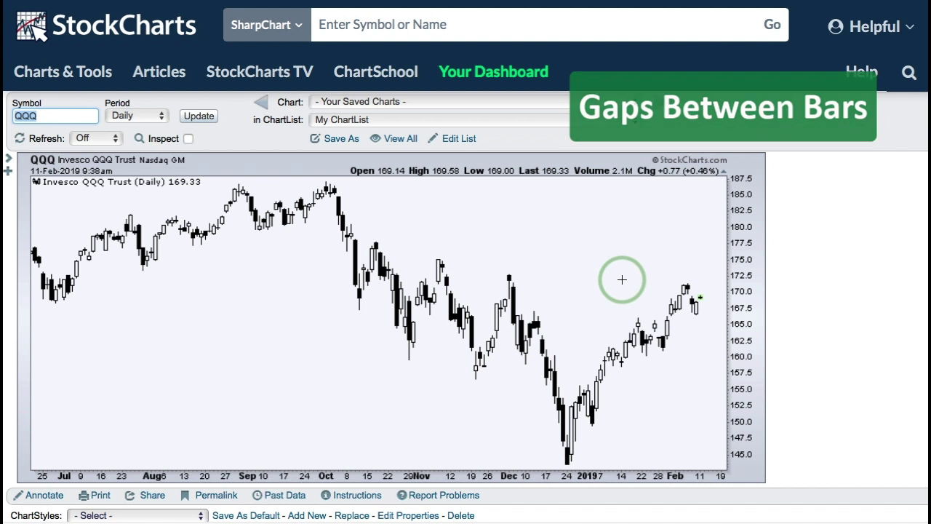
Set the gap between the candlestick chart's bars to 5 and update the chart
{"action": "scroll", "coordinate": [336, 329], "scroll_direction": "down", "scroll_amount": 3}
{"action": "scroll", "coordinate": [337, 329], "scroll_direction": "down", "scroll_amount": 3}
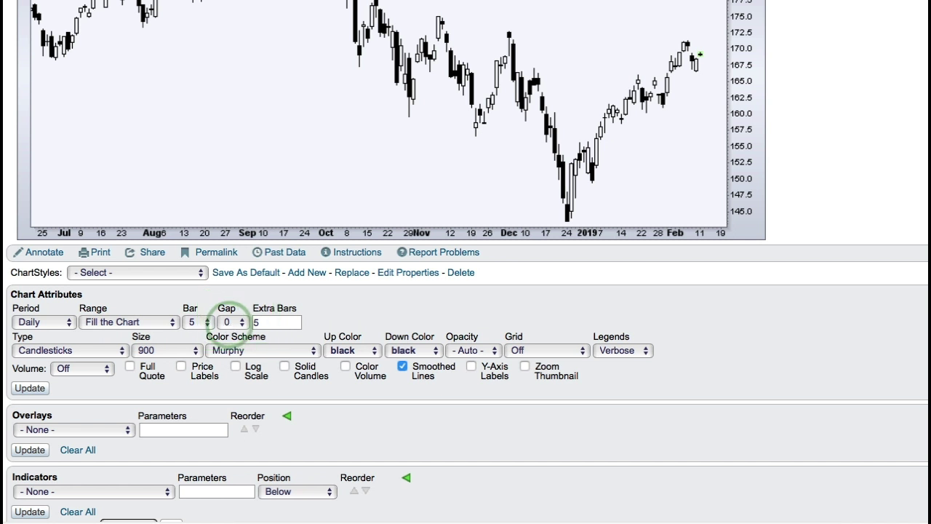
{"action": "left_click", "coordinate": [230, 322]}
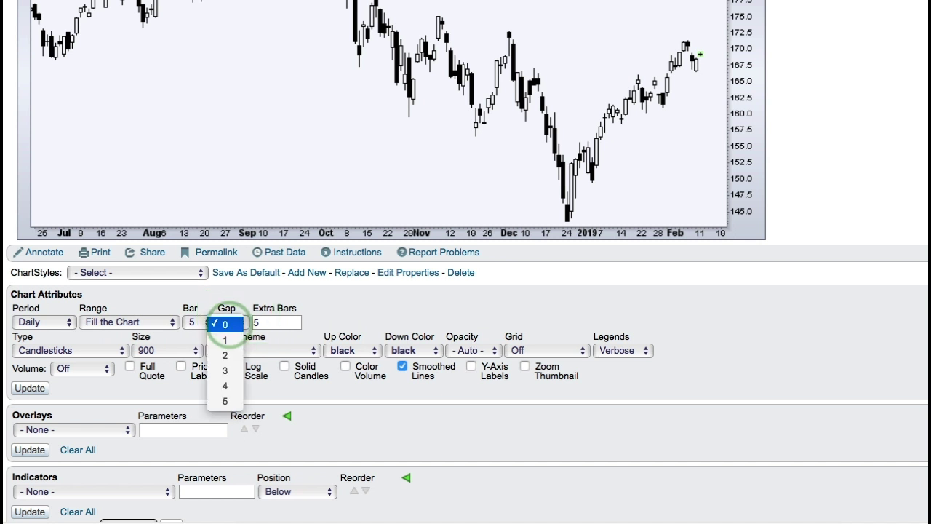
{"action": "left_click", "coordinate": [228, 403]}
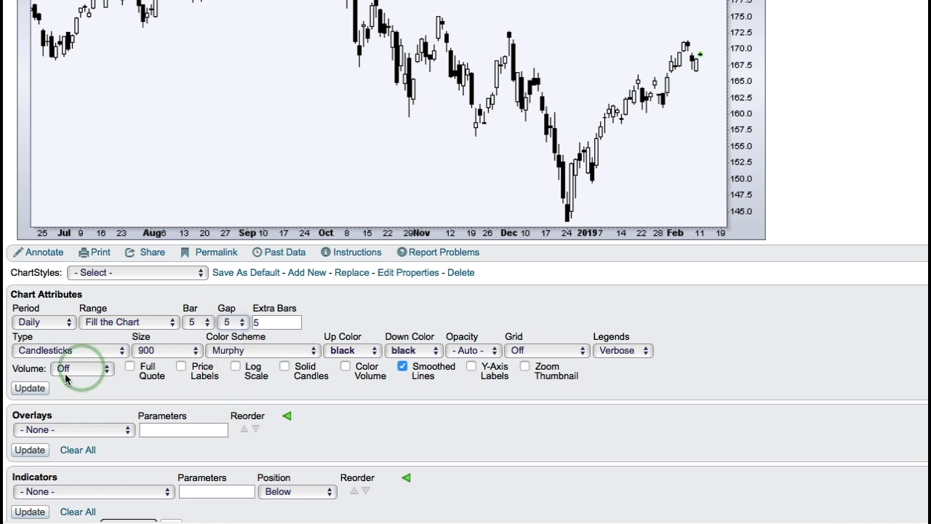
{"action": "left_click", "coordinate": [46, 390]}
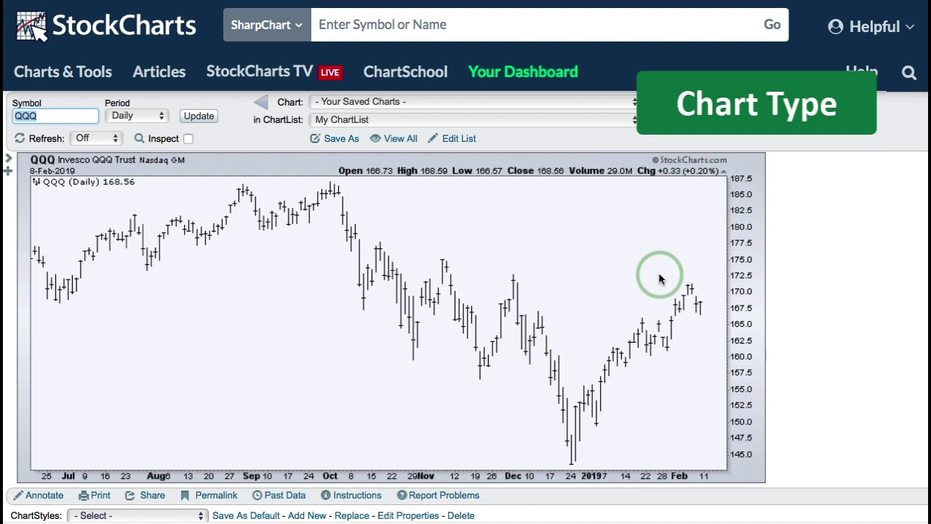
Change the QQQ chart's type to Candlesticks
{"action": "scroll", "coordinate": [660, 276], "scroll_direction": "down", "scroll_amount": 2}
{"action": "scroll", "coordinate": [660, 276], "scroll_direction": "down", "scroll_amount": 5}
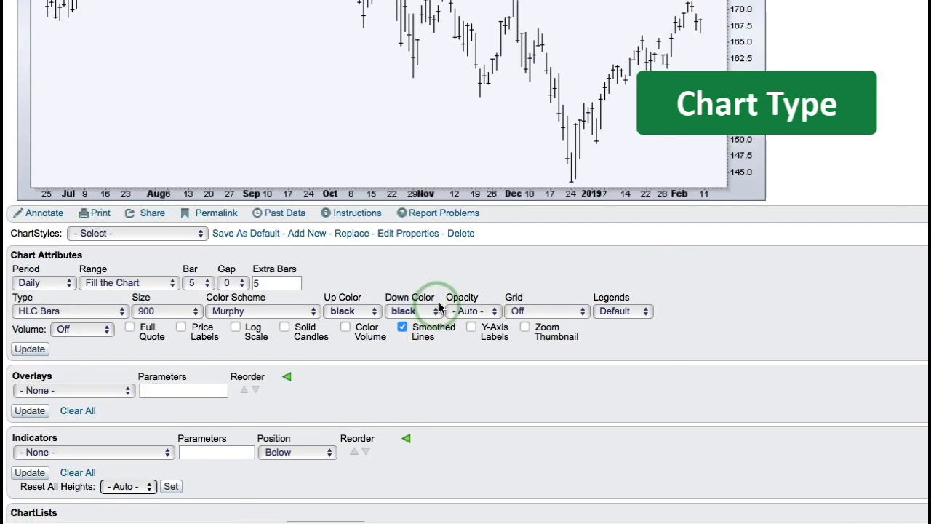
{"action": "scroll", "coordinate": [443, 304], "scroll_direction": "down", "scroll_amount": 2}
{"action": "scroll", "coordinate": [444, 305], "scroll_direction": "down", "scroll_amount": 1}
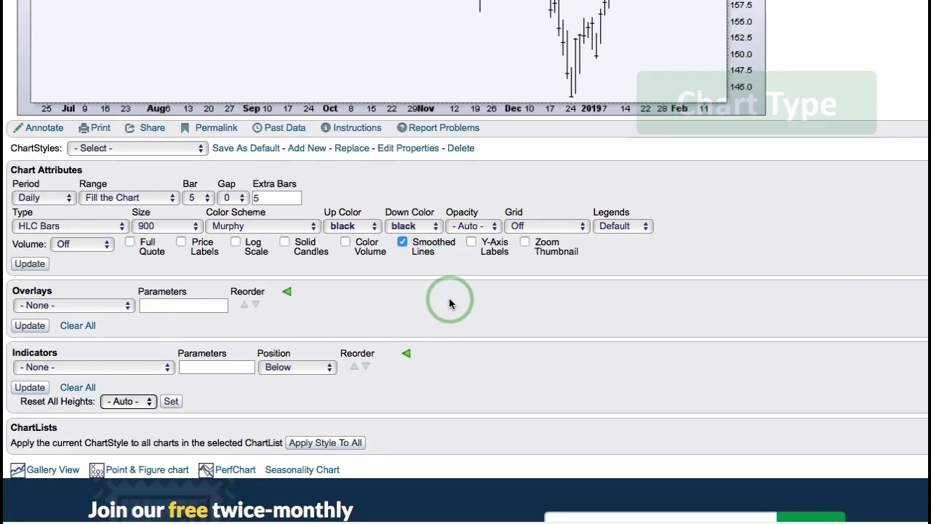
{"action": "left_click", "coordinate": [35, 233]}
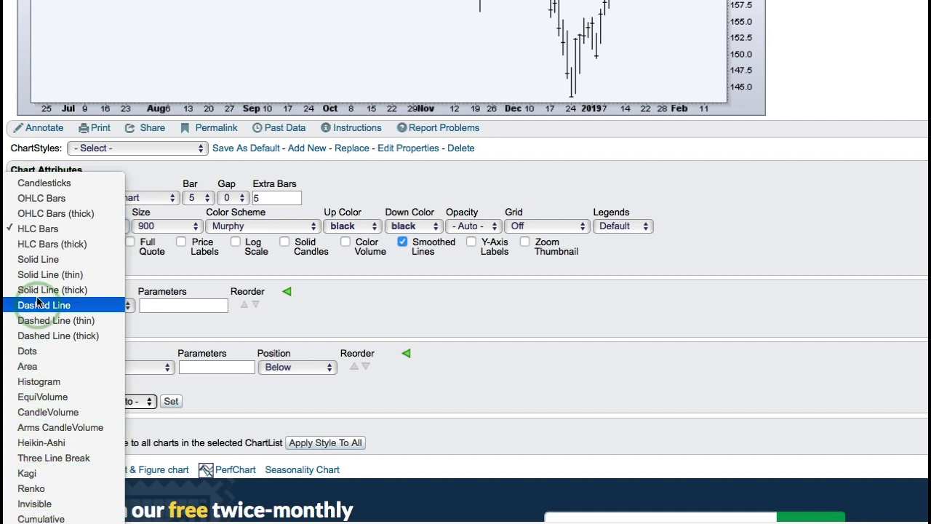
{"action": "left_click", "coordinate": [41, 184]}
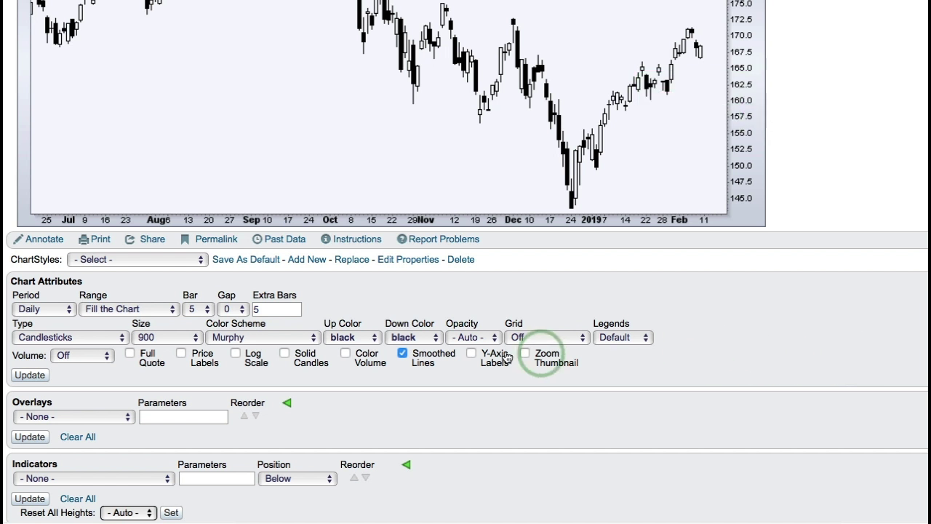
Set the candlesticks' up color to green and down color to red, and update the chart
{"action": "left_click", "coordinate": [355, 340]}
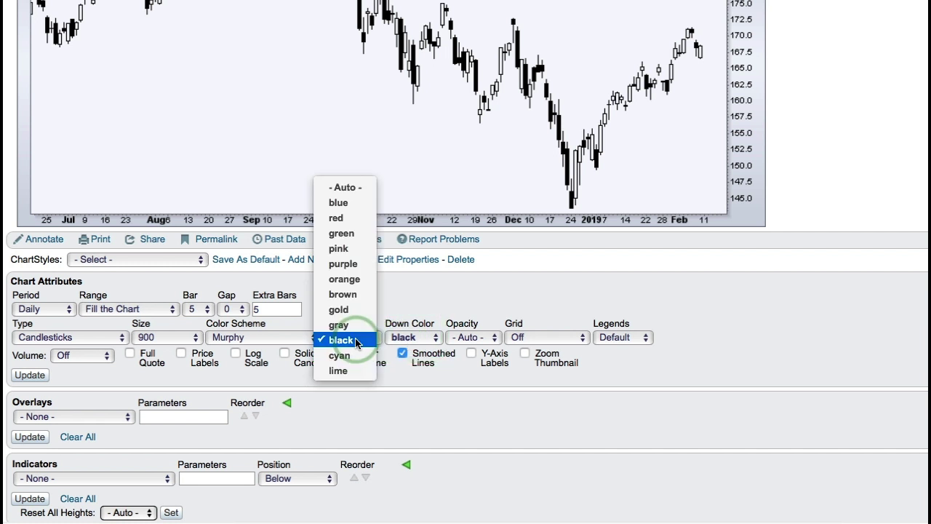
{"action": "left_click", "coordinate": [340, 234]}
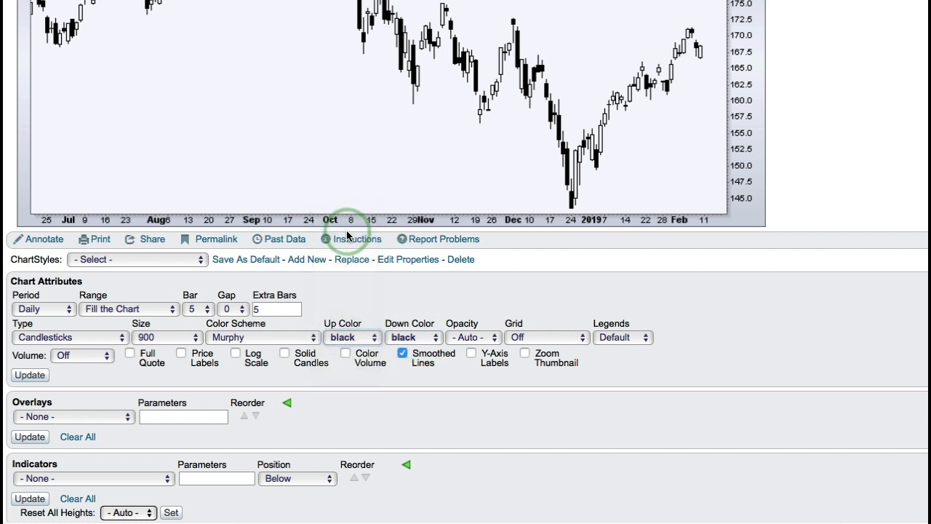
{"action": "left_click", "coordinate": [412, 338]}
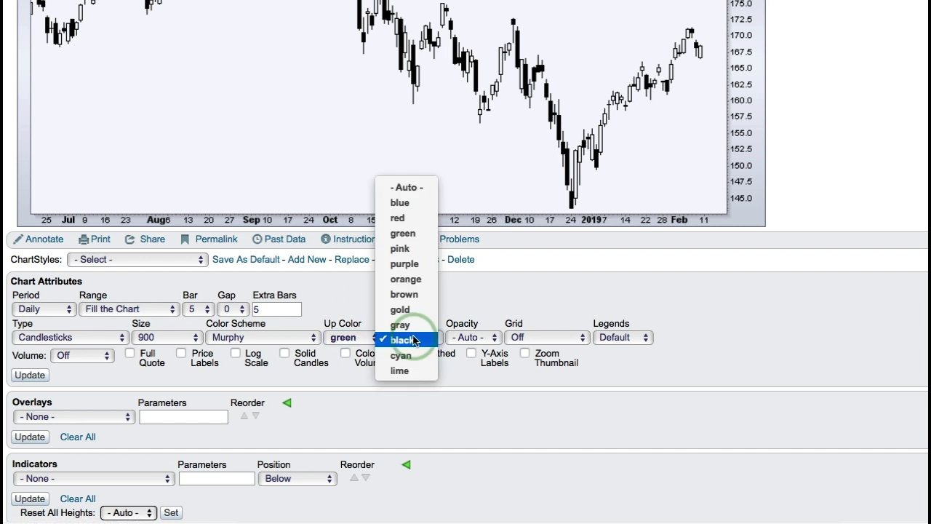
{"action": "left_click", "coordinate": [404, 218]}
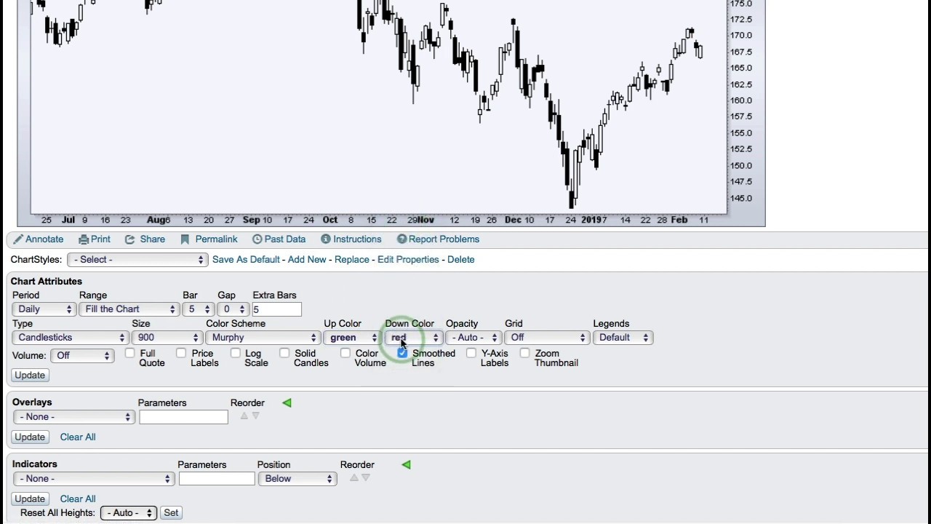
{"action": "left_click", "coordinate": [29, 375]}
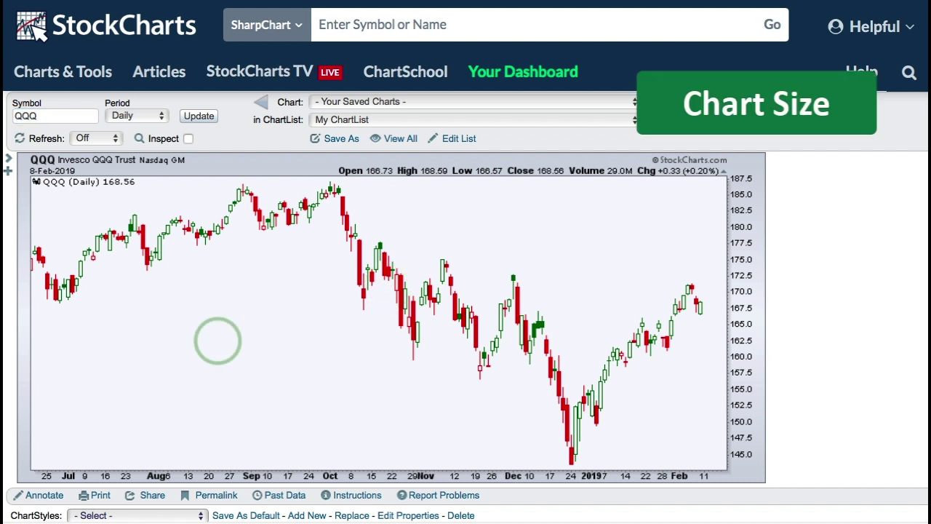
Give the candlestick chart a custom size with a height of 500 and update it
{"action": "scroll", "coordinate": [219, 340], "scroll_direction": "down", "scroll_amount": 4}
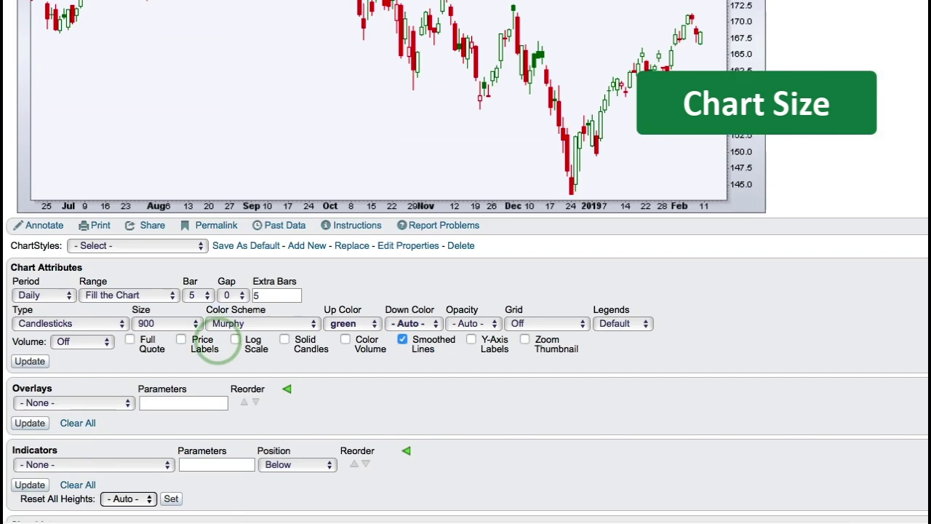
{"action": "scroll", "coordinate": [222, 349], "scroll_direction": "down", "scroll_amount": 1}
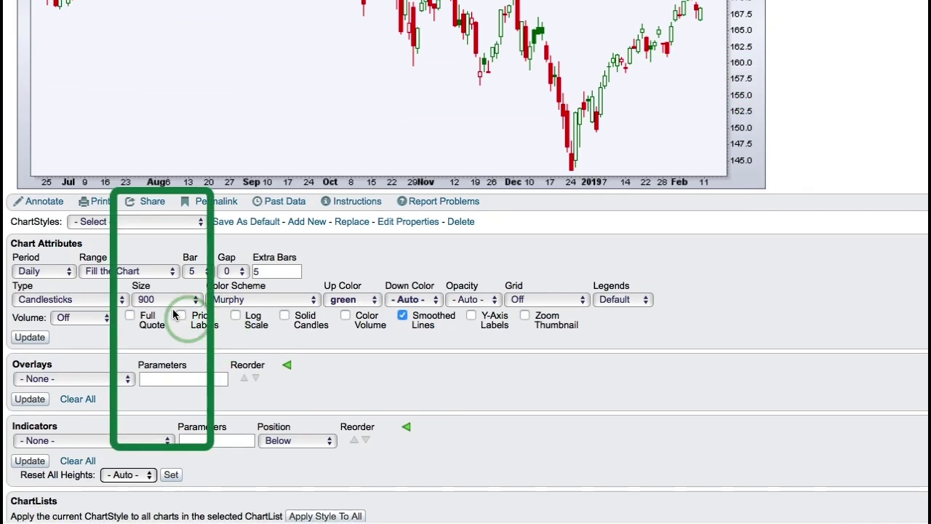
{"action": "left_click", "coordinate": [153, 301]}
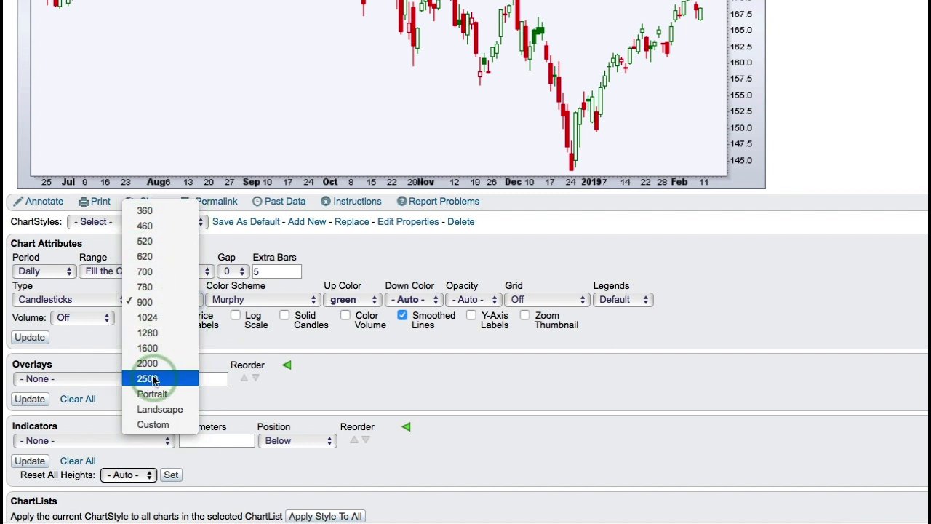
{"action": "left_click", "coordinate": [159, 429]}
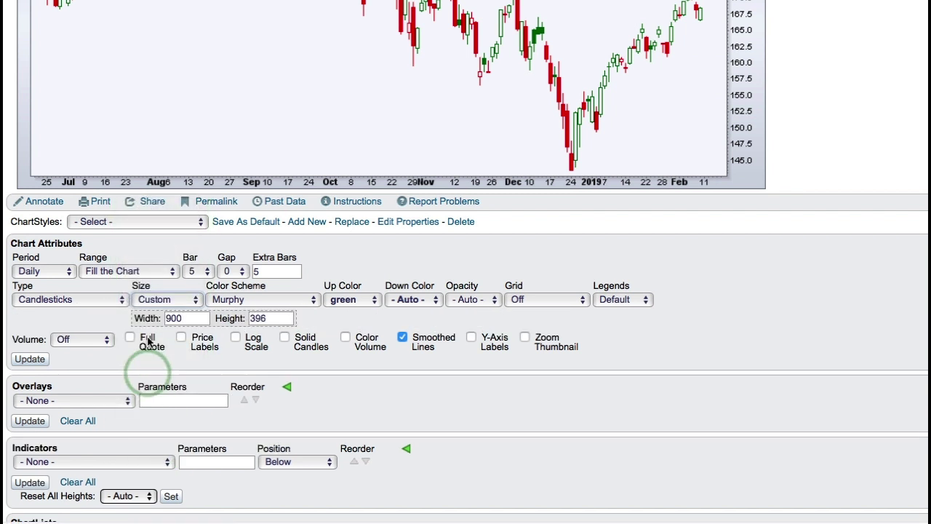
{"action": "double_click", "coordinate": [277, 318]}
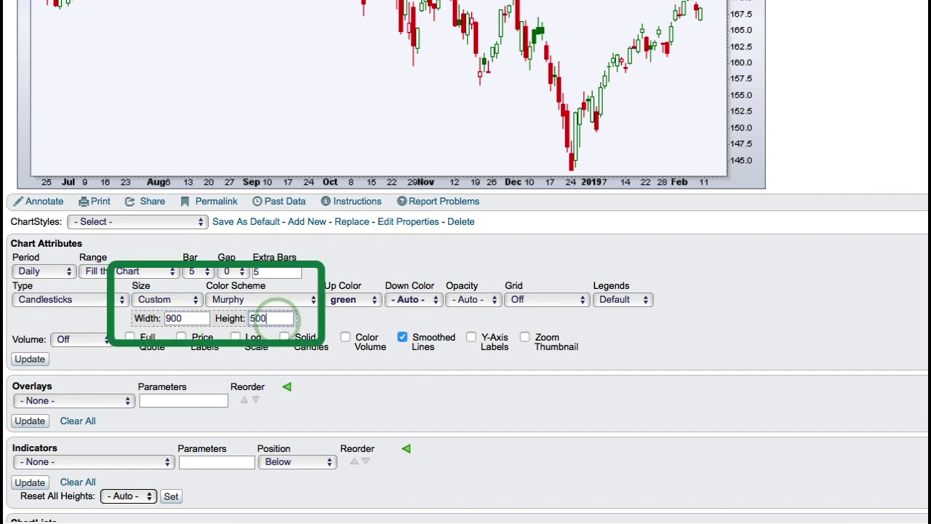
{"action": "left_click", "coordinate": [29, 359]}
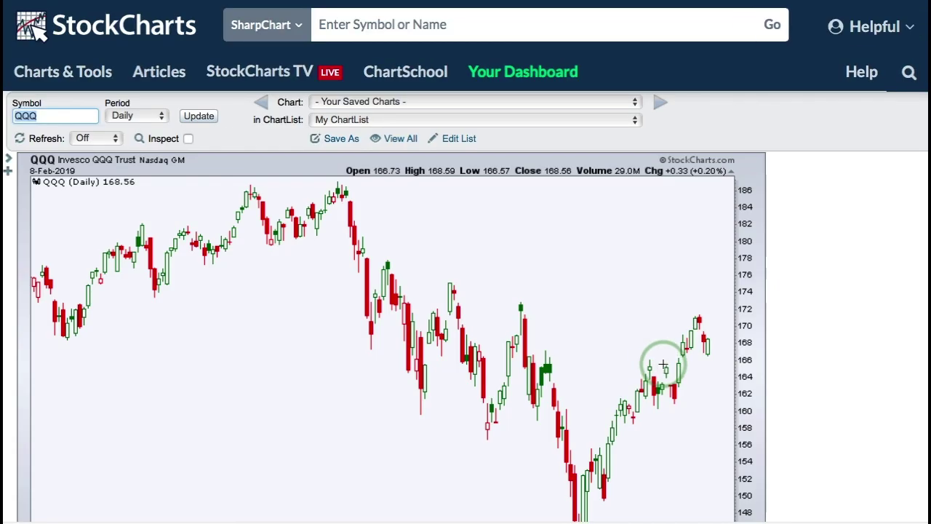
Apply the Night color scheme to the candlestick chart
{"action": "scroll", "coordinate": [663, 364], "scroll_direction": "down", "scroll_amount": 3}
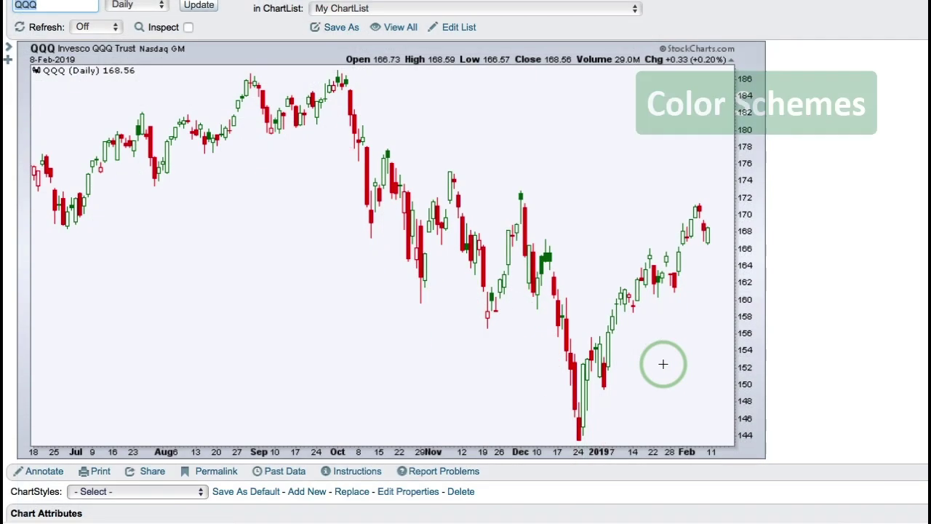
{"action": "scroll", "coordinate": [663, 364], "scroll_direction": "down", "scroll_amount": 4}
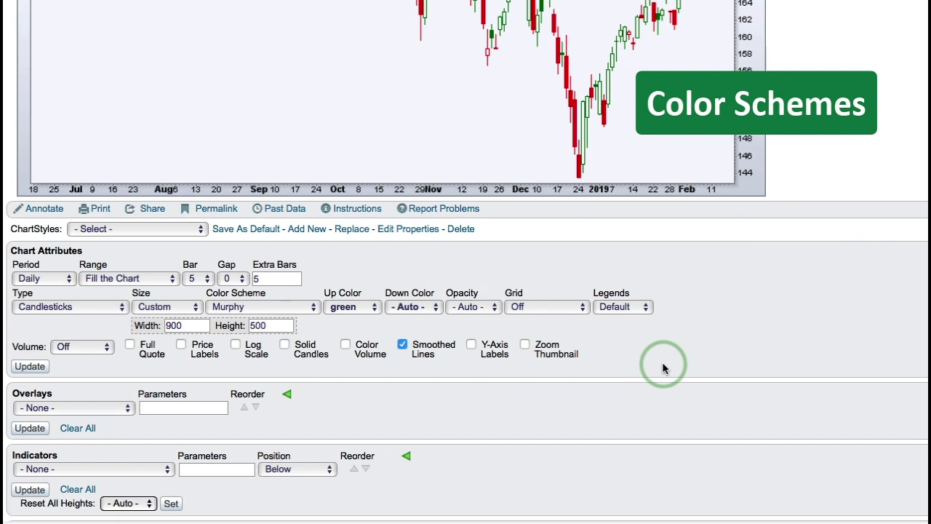
{"action": "scroll", "coordinate": [663, 367], "scroll_direction": "down", "scroll_amount": 1}
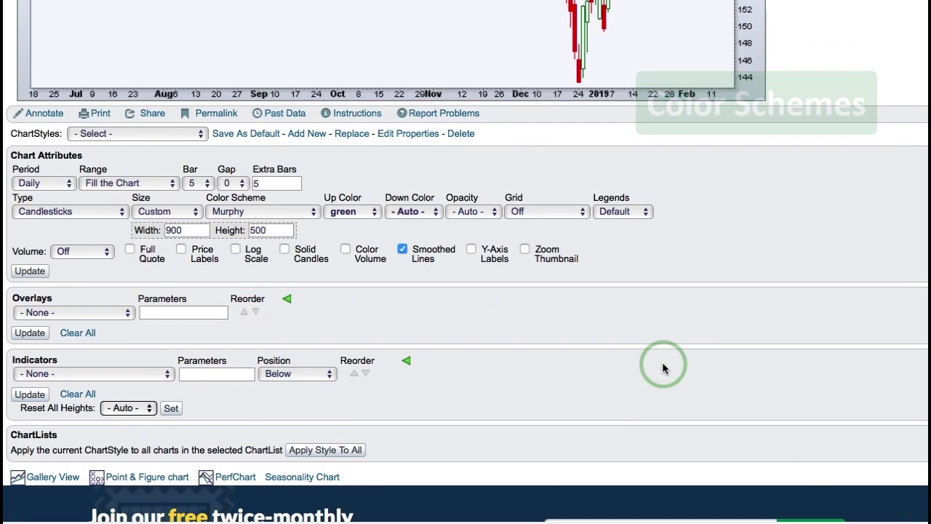
{"action": "left_click", "coordinate": [235, 212]}
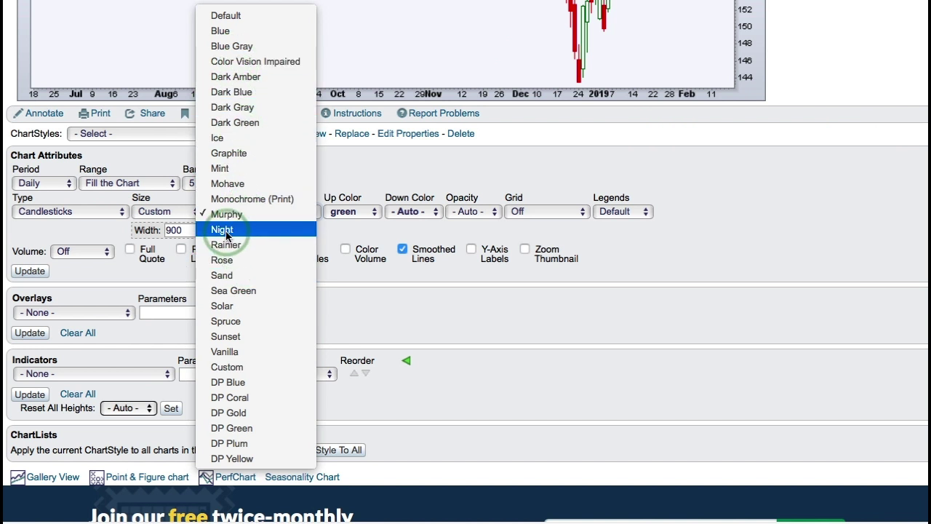
{"action": "left_click", "coordinate": [225, 229]}
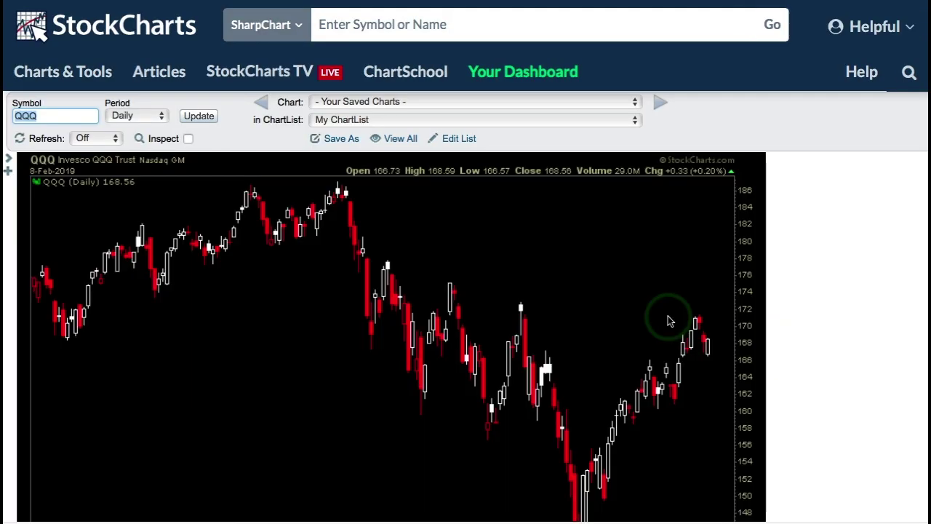
Set the opacity of the price bars to 0.3 on the QQQ chart with two moving averages and update it
{"action": "scroll", "coordinate": [670, 321], "scroll_direction": "down", "scroll_amount": 2}
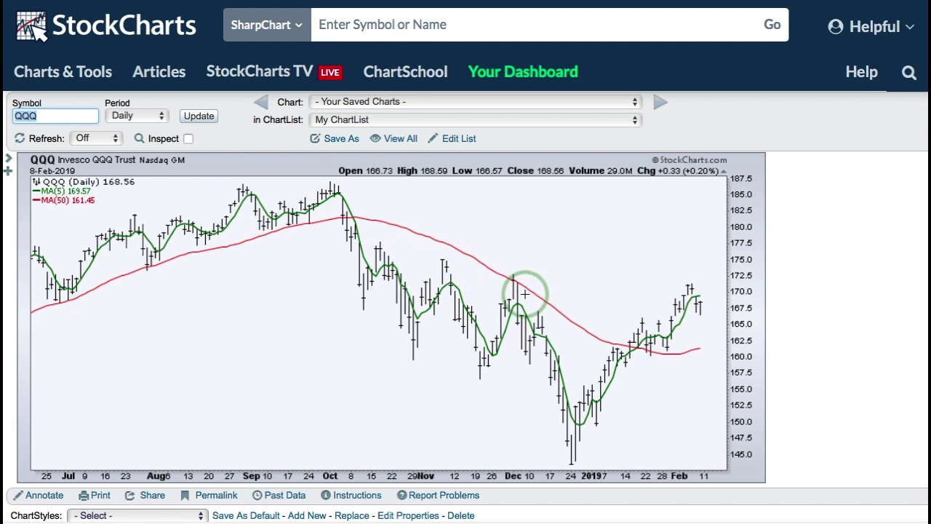
{"action": "scroll", "coordinate": [525, 293], "scroll_direction": "down", "scroll_amount": 6}
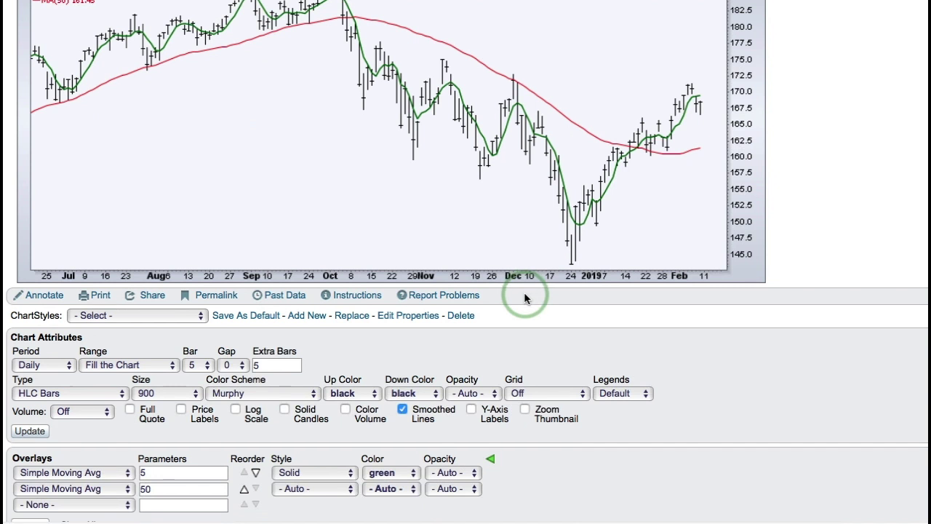
{"action": "scroll", "coordinate": [525, 293], "scroll_direction": "down", "scroll_amount": 4}
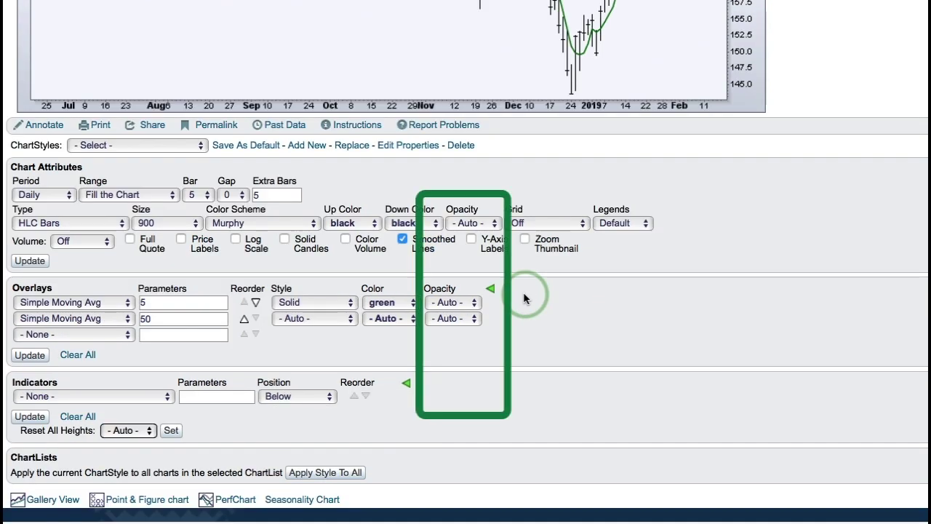
{"action": "left_click", "coordinate": [472, 225]}
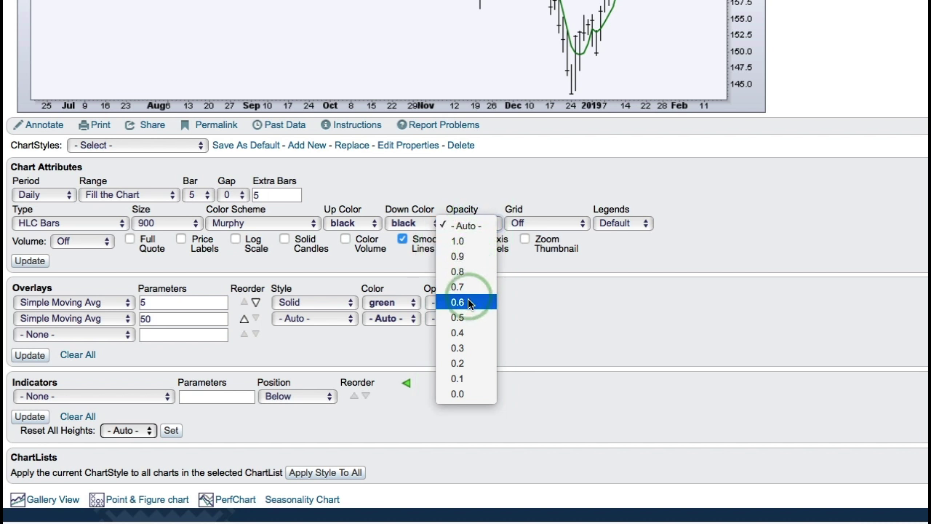
{"action": "left_click", "coordinate": [461, 351]}
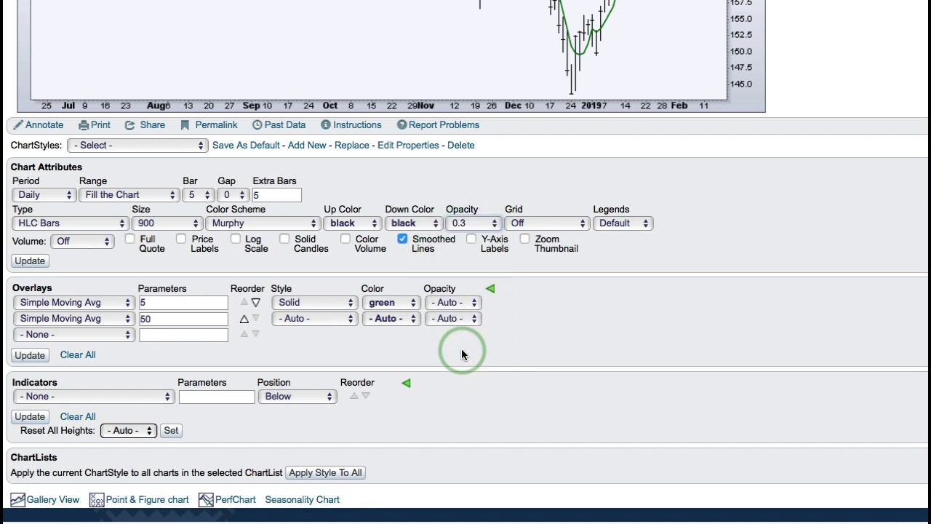
{"action": "left_click", "coordinate": [24, 267]}
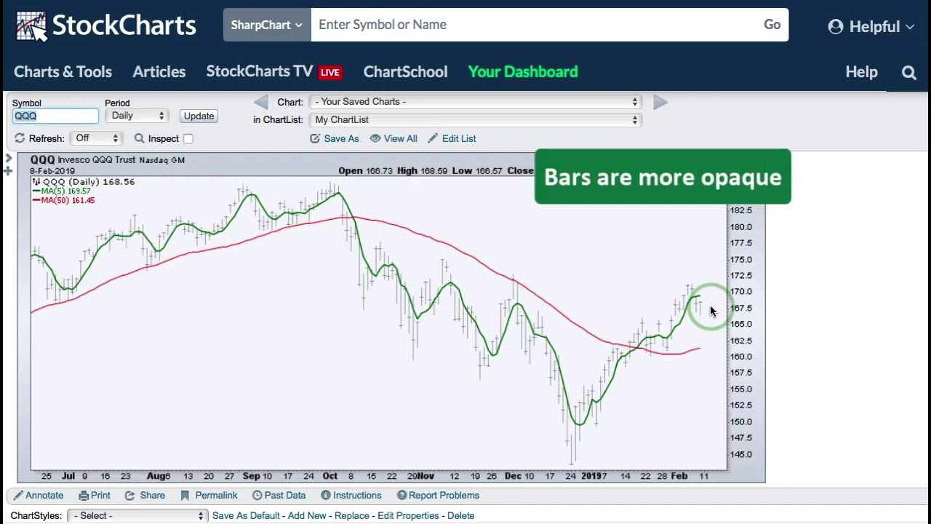
Turn on Normal gridlines for the QQQ chart with moving averages and update it
{"action": "scroll", "coordinate": [711, 307], "scroll_direction": "down", "scroll_amount": 1}
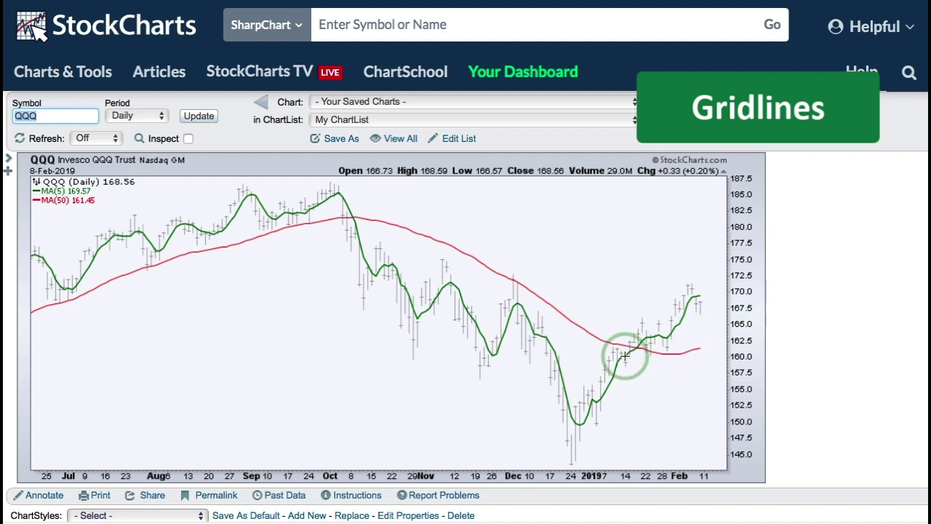
{"action": "scroll", "coordinate": [620, 357], "scroll_direction": "down", "scroll_amount": 5}
{"action": "scroll", "coordinate": [622, 357], "scroll_direction": "down", "scroll_amount": 1}
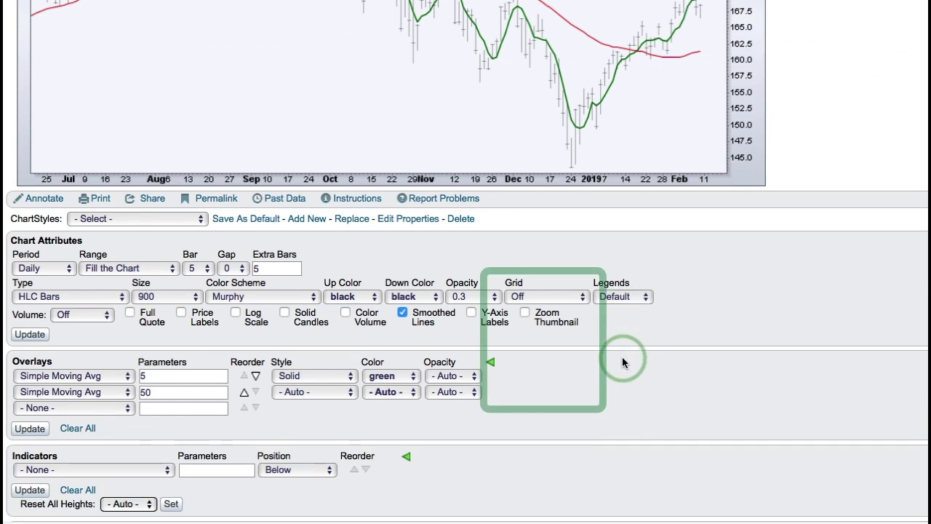
{"action": "left_click", "coordinate": [531, 298]}
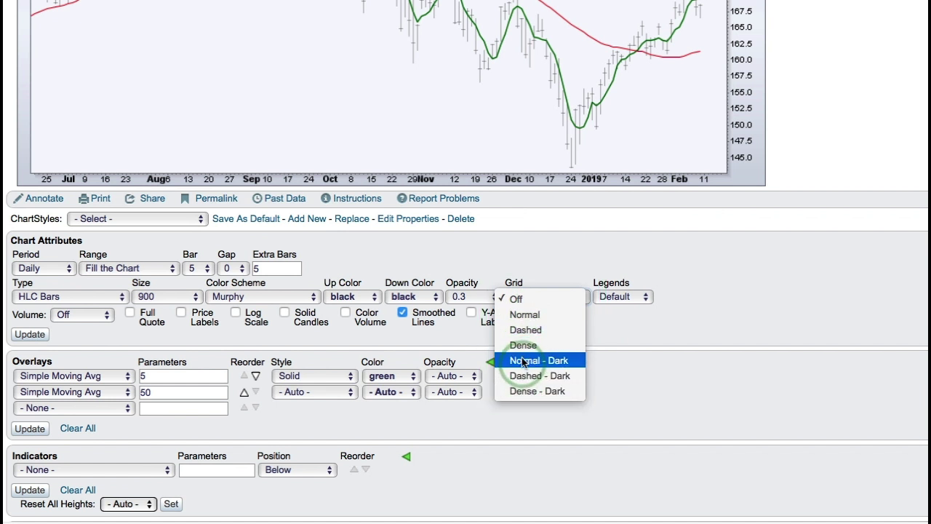
{"action": "left_click", "coordinate": [525, 317]}
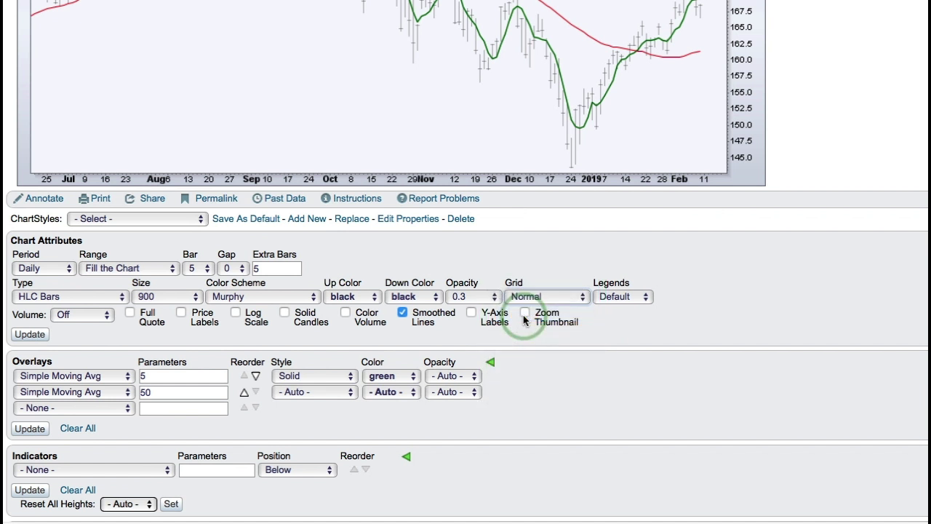
{"action": "left_click", "coordinate": [29, 334]}
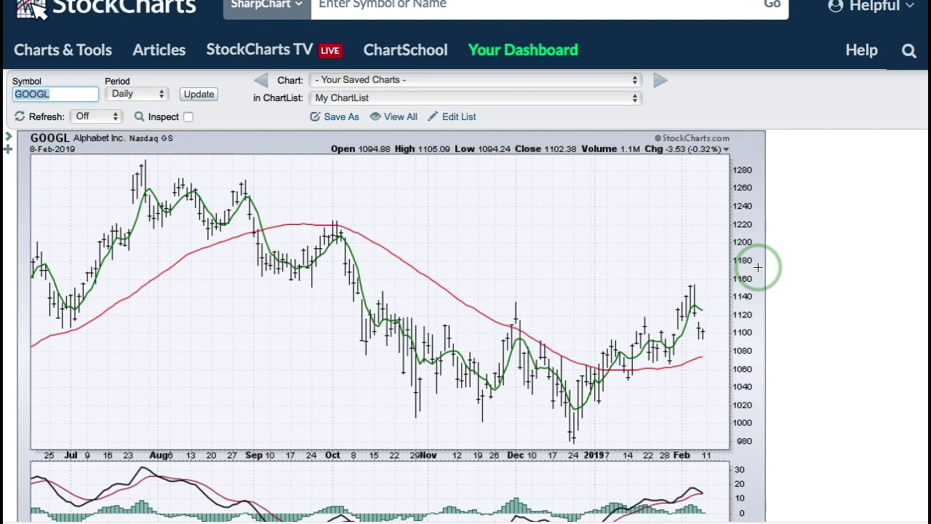
Set the legends of the GOOGL chart with two moving averages and MACD to Default and update it
{"action": "scroll", "coordinate": [761, 266], "scroll_direction": "down", "scroll_amount": 2}
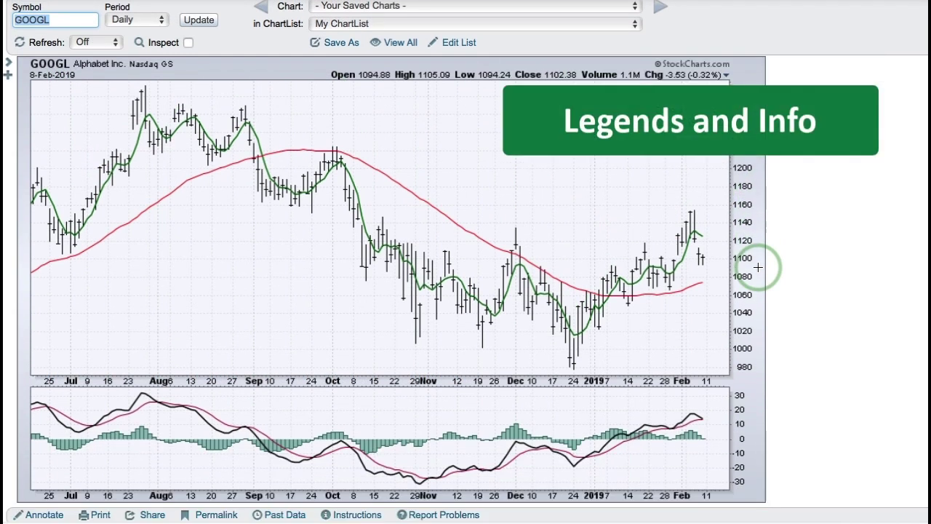
{"action": "scroll", "coordinate": [759, 268], "scroll_direction": "down", "scroll_amount": 1}
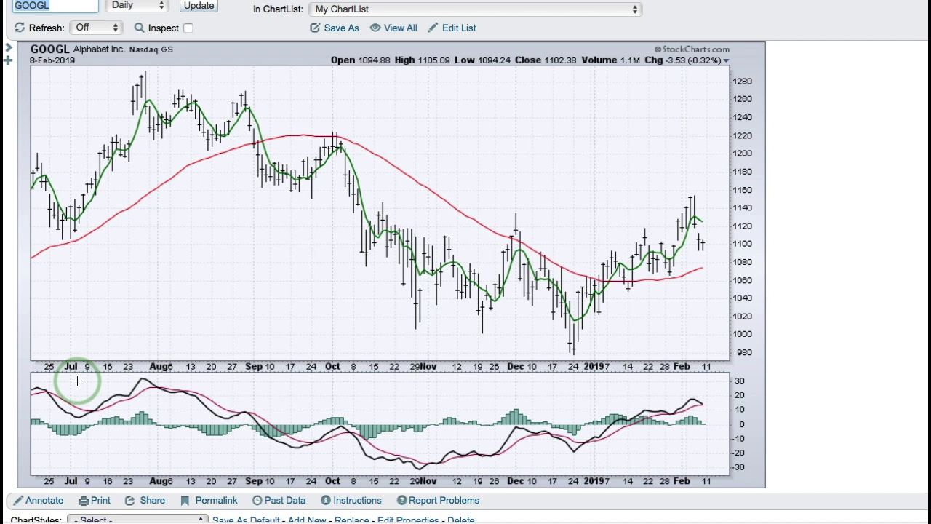
{"action": "scroll", "coordinate": [374, 379], "scroll_direction": "down", "scroll_amount": 5}
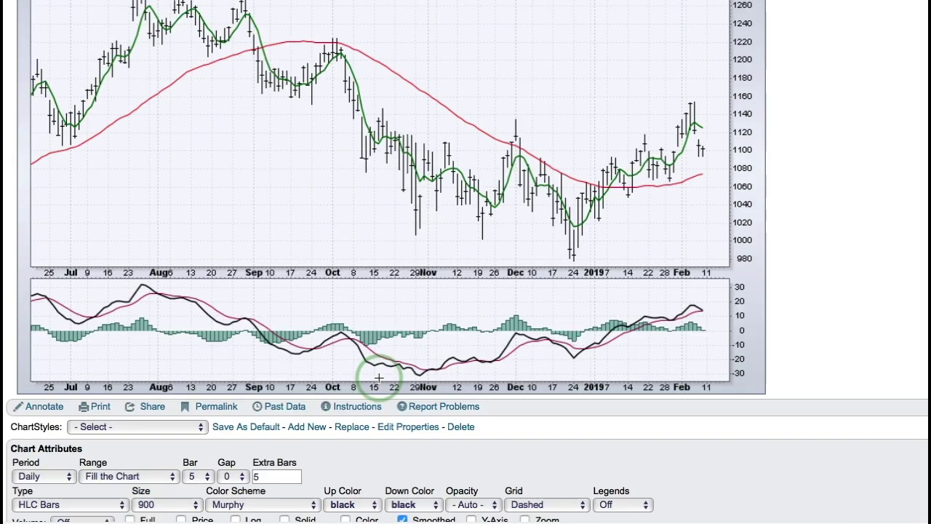
{"action": "scroll", "coordinate": [379, 382], "scroll_direction": "down", "scroll_amount": 2}
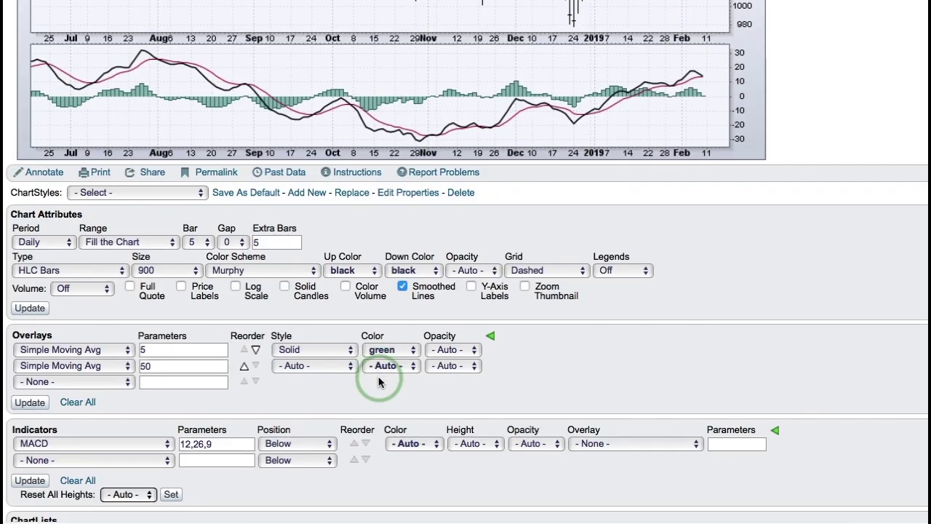
{"action": "left_click", "coordinate": [606, 273]}
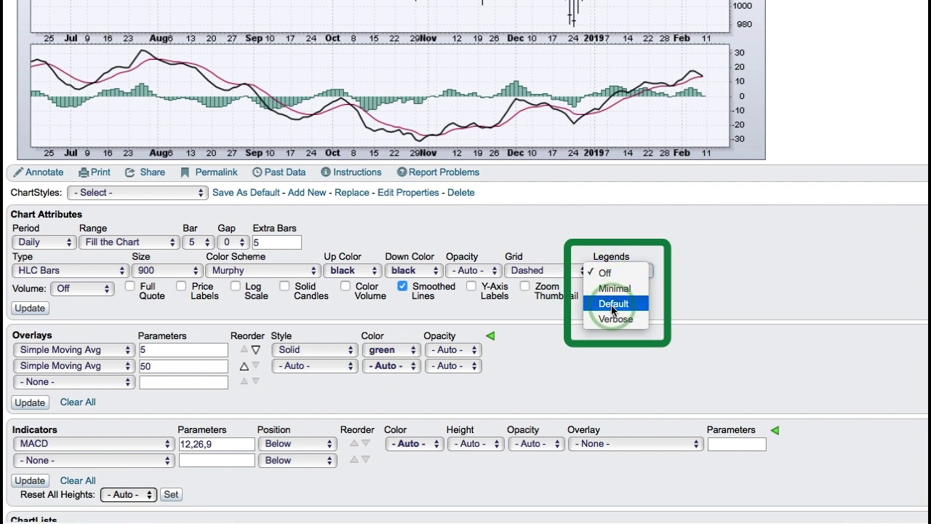
{"action": "left_click", "coordinate": [612, 305]}
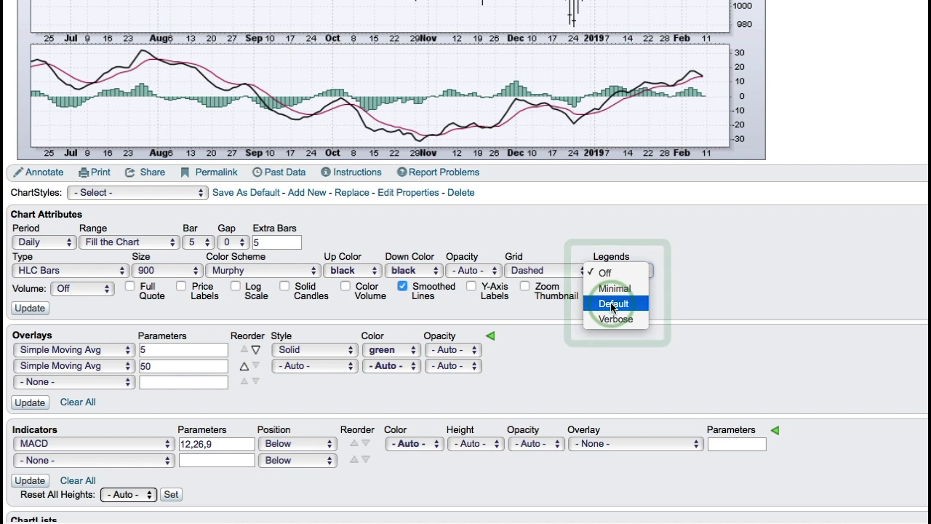
{"action": "left_click", "coordinate": [30, 307]}
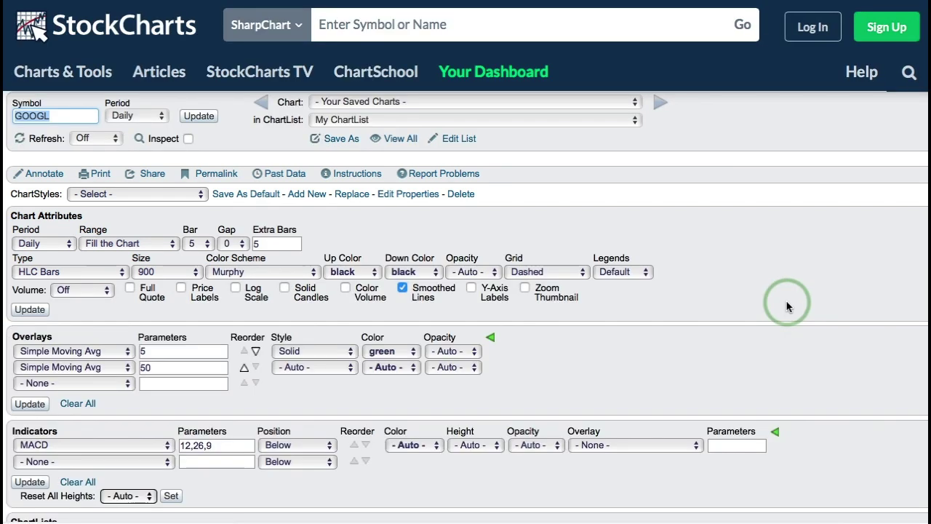
Examine the Verbose legends setting on the GOOGL chart together with the $SECTOR and $INDUSTRY price indicators and their plotted panels
{"action": "scroll", "coordinate": [789, 306], "scroll_direction": "down", "scroll_amount": 2}
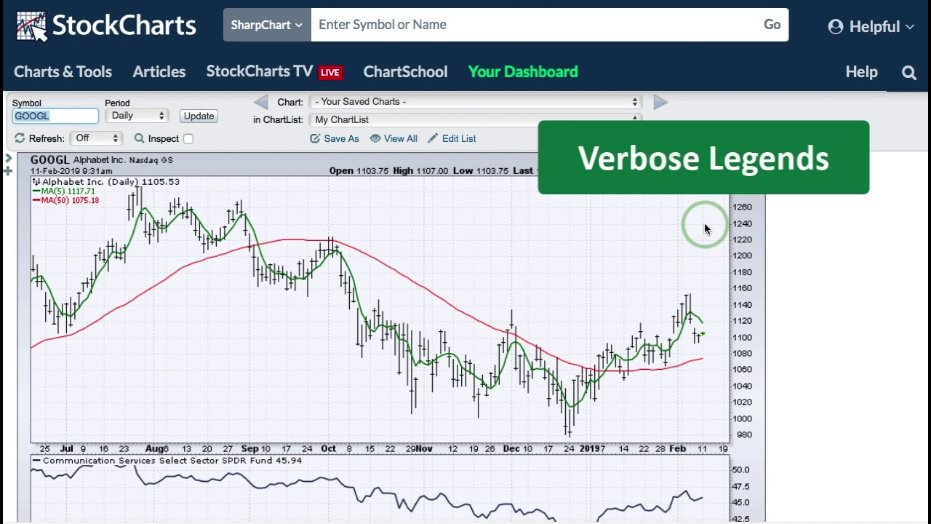
{"action": "scroll", "coordinate": [705, 228], "scroll_direction": "down", "scroll_amount": 5}
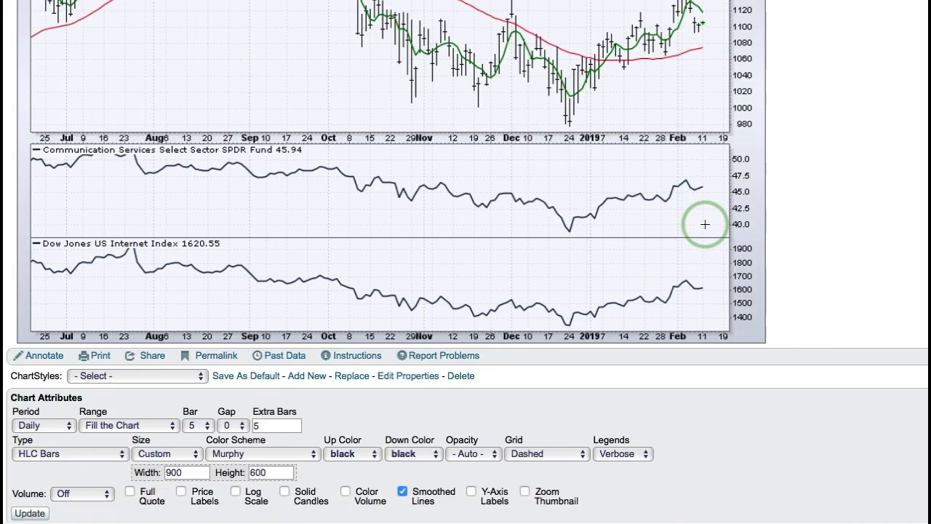
{"action": "scroll", "coordinate": [705, 225], "scroll_direction": "down", "scroll_amount": 2}
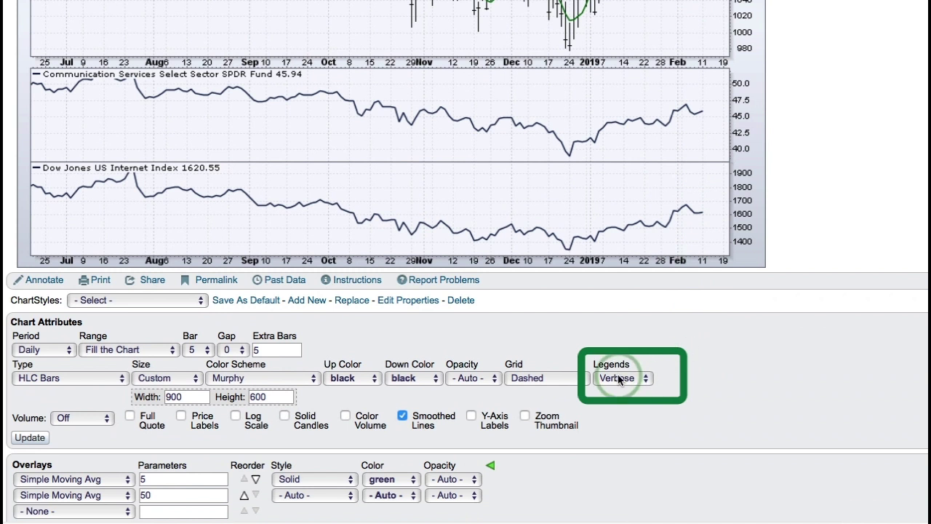
{"action": "scroll", "coordinate": [759, 325], "scroll_direction": "down", "scroll_amount": 4}
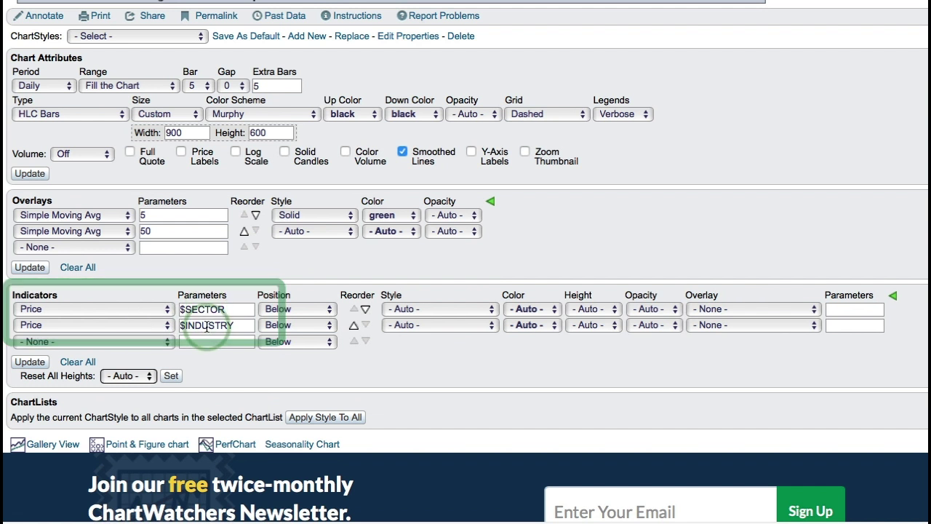
{"action": "scroll", "coordinate": [207, 326], "scroll_direction": "up", "scroll_amount": 2}
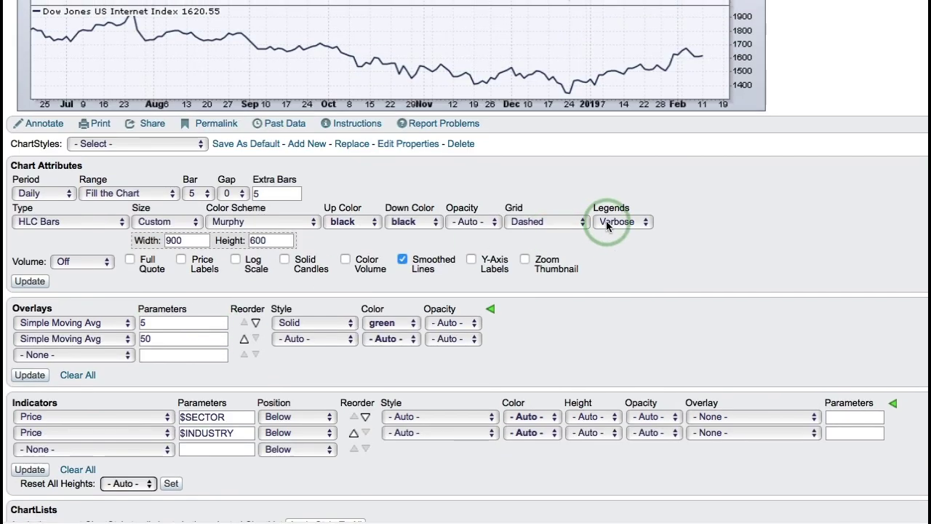
{"action": "scroll", "coordinate": [572, 241], "scroll_direction": "up", "scroll_amount": 4}
{"action": "scroll", "coordinate": [567, 239], "scroll_direction": "up", "scroll_amount": 1}
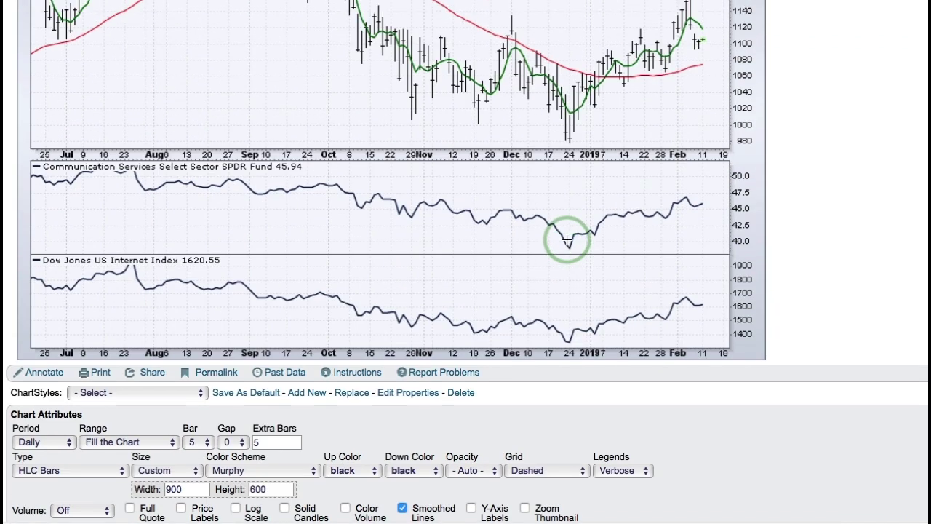